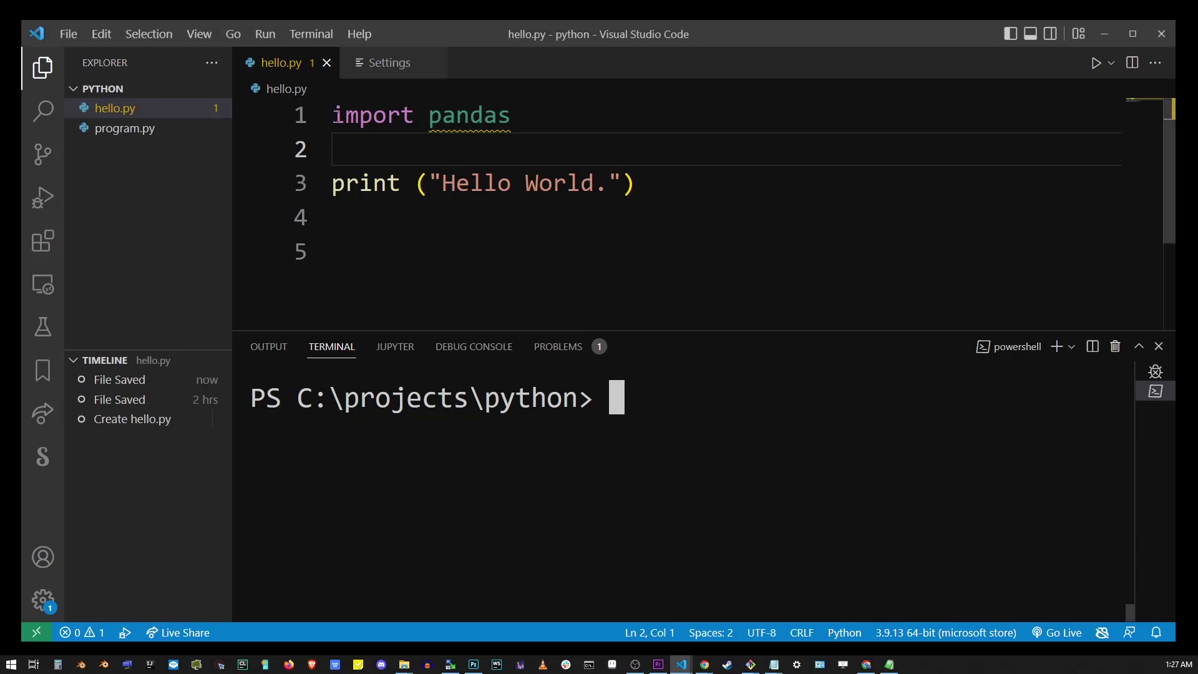
Highlight the hello.py script lines and its 'import pandas' statement
left_click_drag(332, 115, 334, 217)
left_click(722, 214)
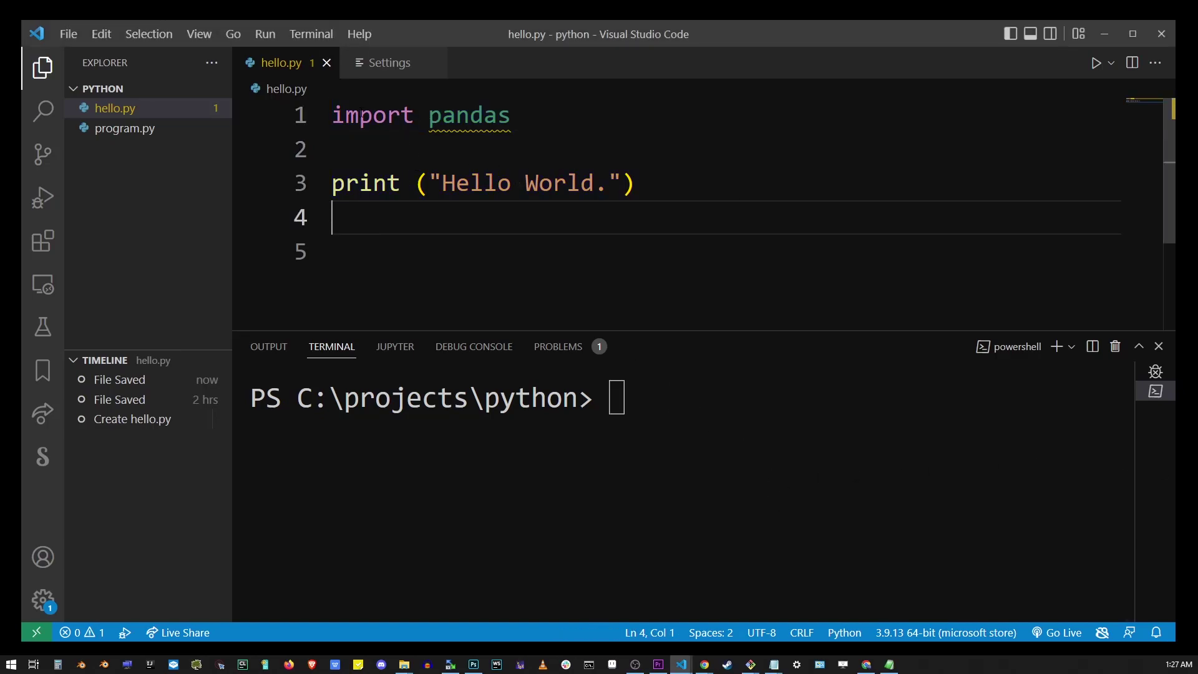
double_click(373, 114)
double_click(468, 114)
left_click(681, 410)
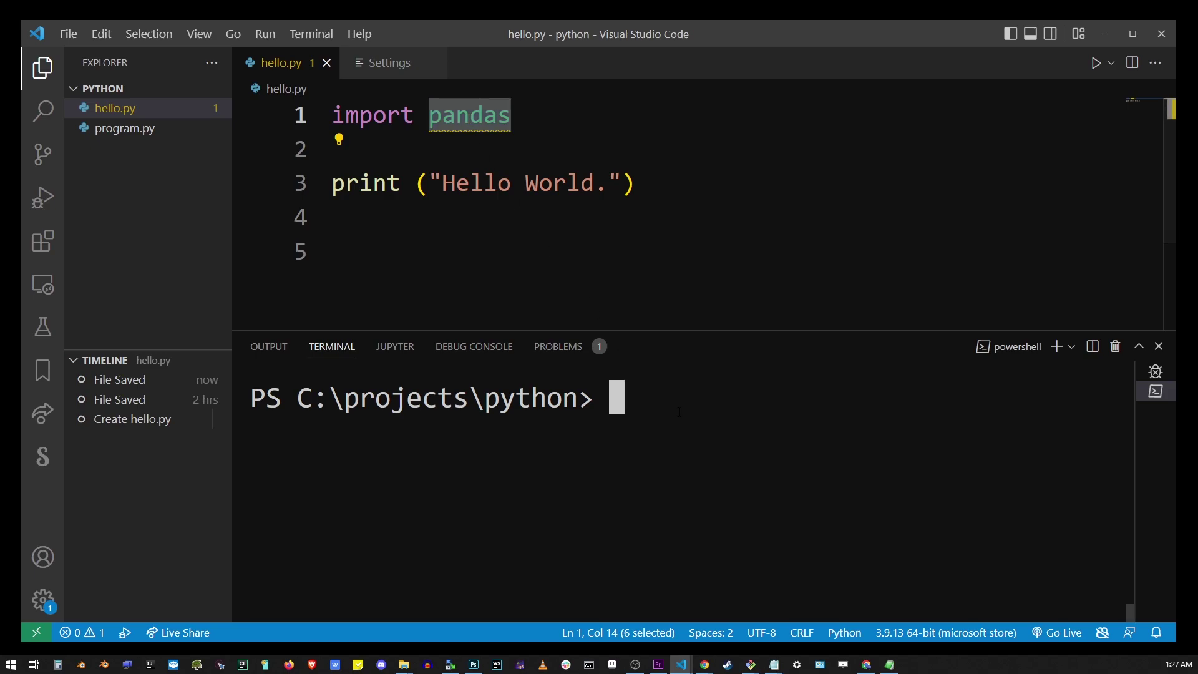
left_click(672, 218)
Run python hello.py and highlight the ModuleNotFoundError naming pandas
left_click(678, 435)
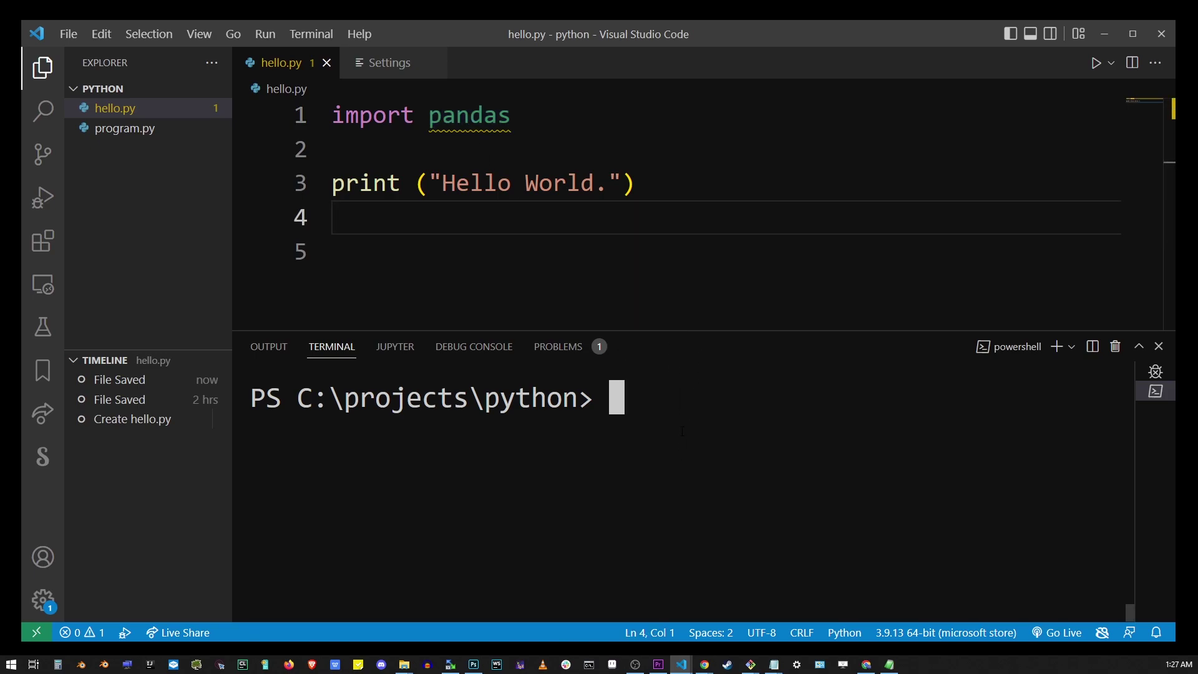
type("python hello.py")
key("Return")
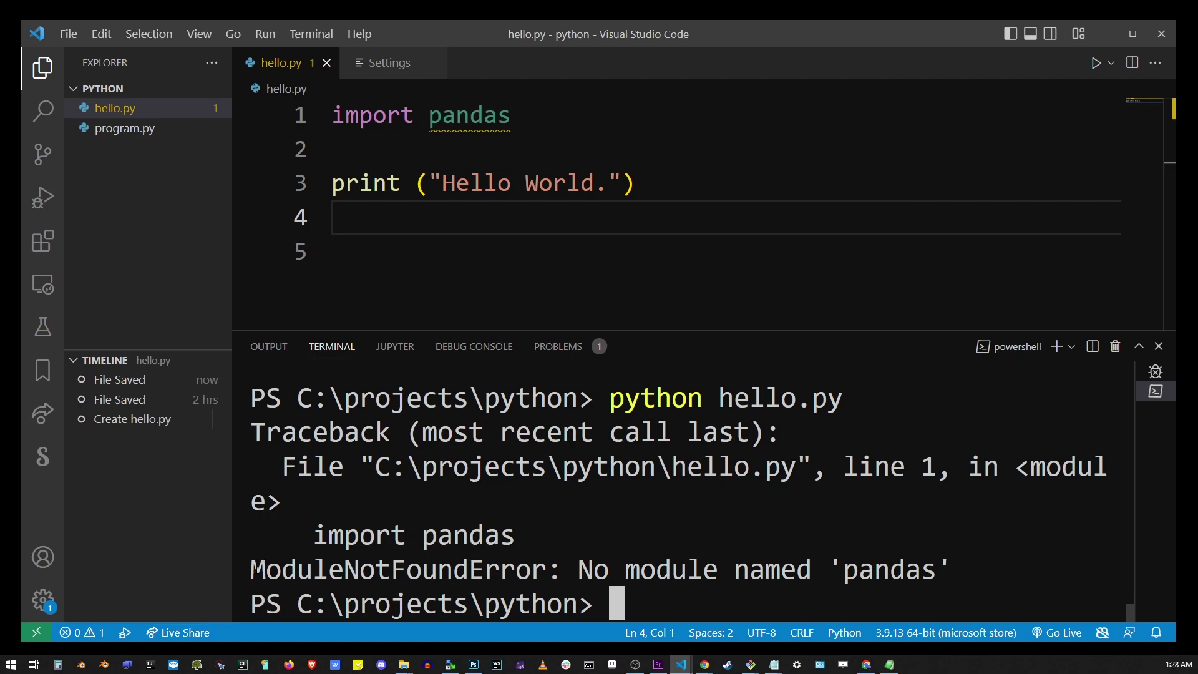
left_click_drag(251, 569, 971, 577)
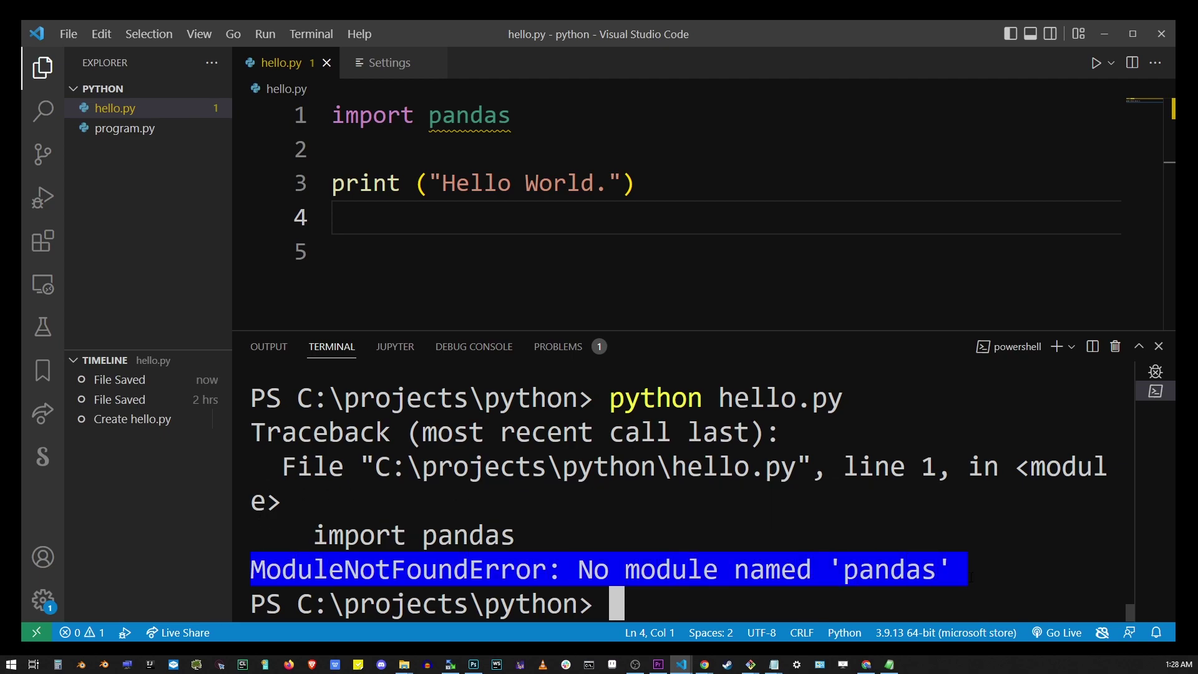
double_click(887, 575)
key("ctrl+c")
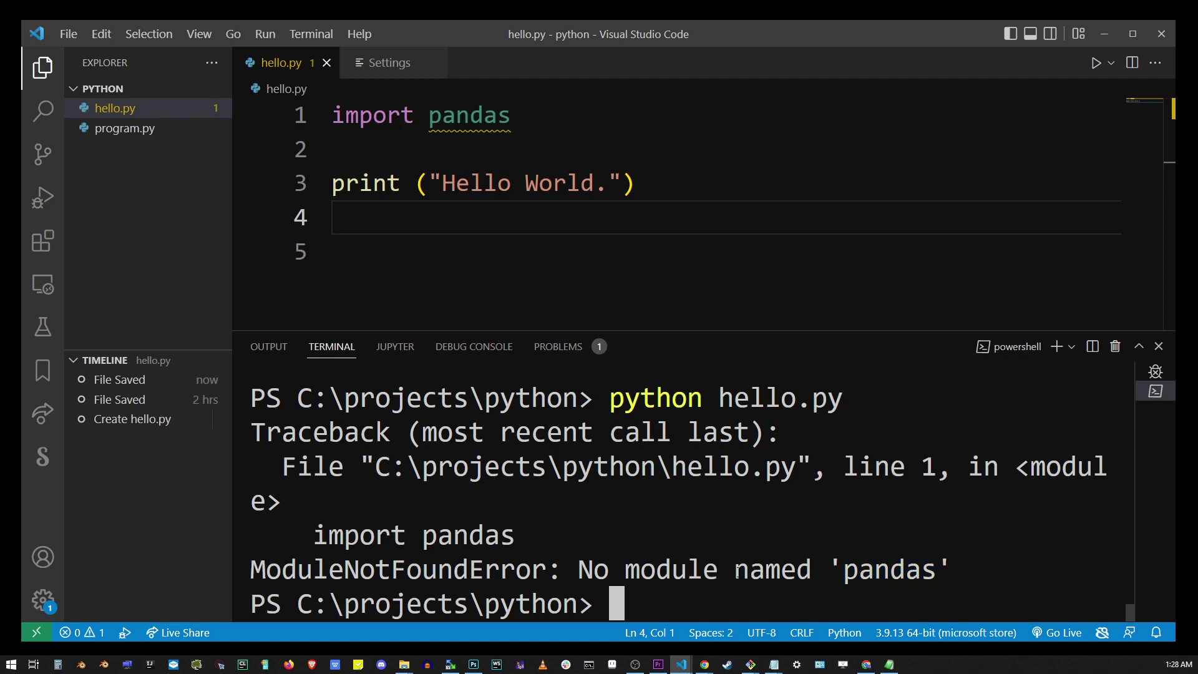
type("pip")
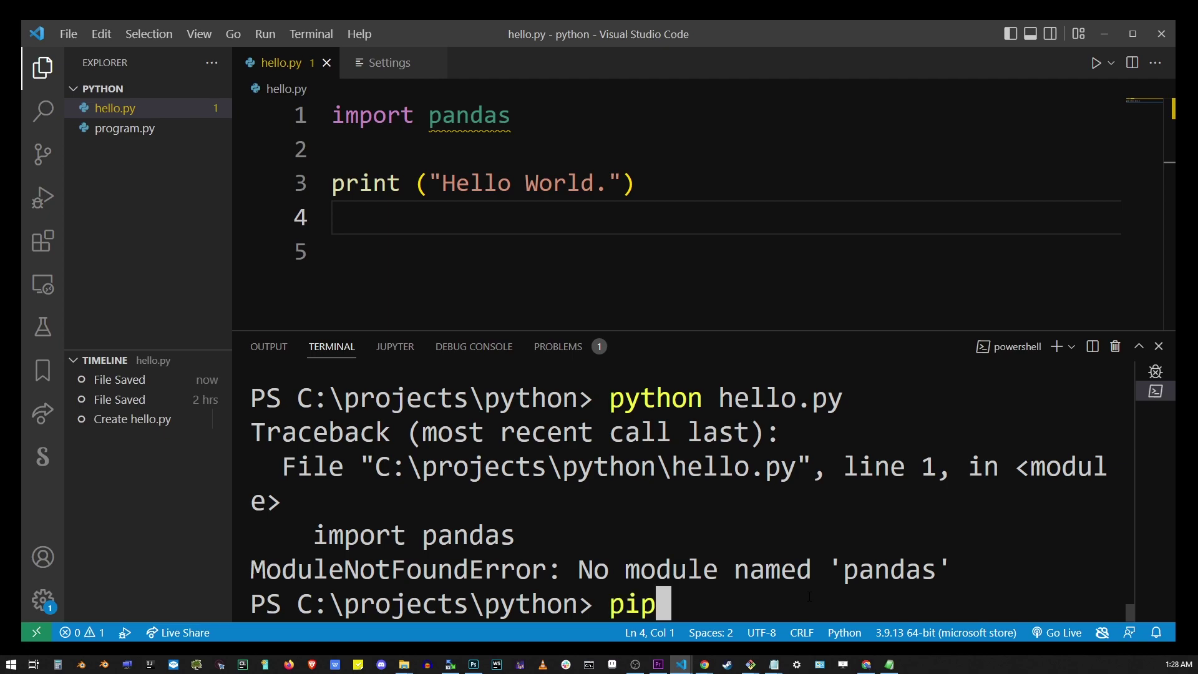
type(" install pan")
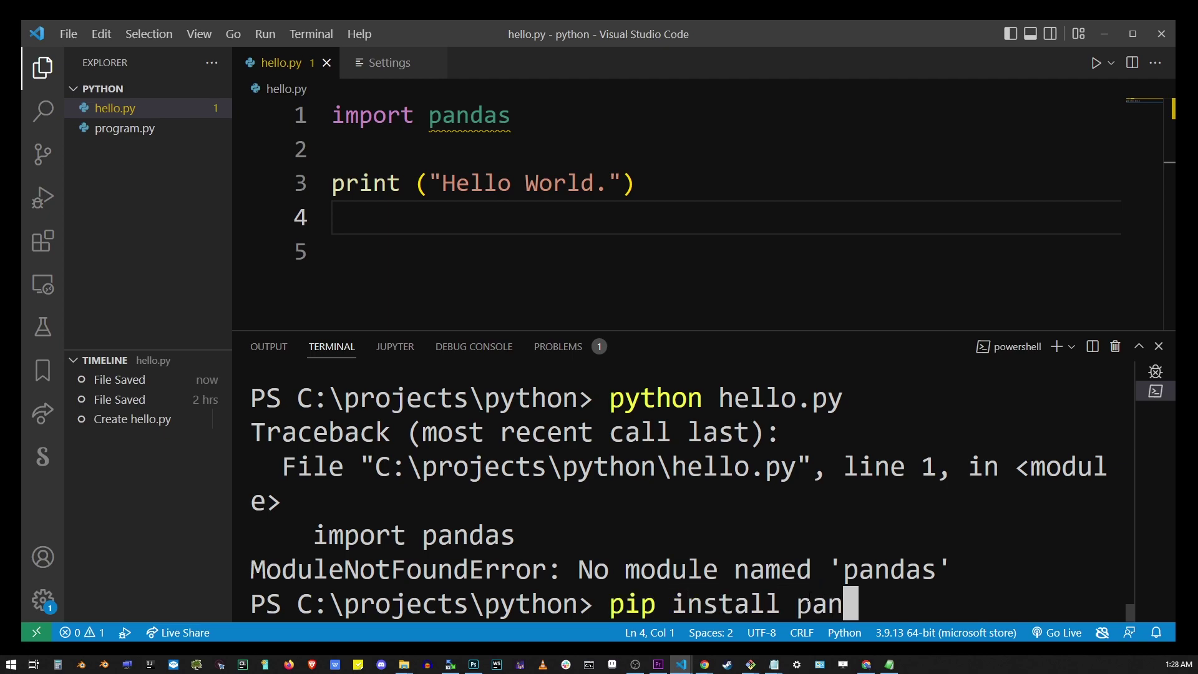
type("das")
Run pip install pandas, which installs pandas-1.4.4
key("Return")
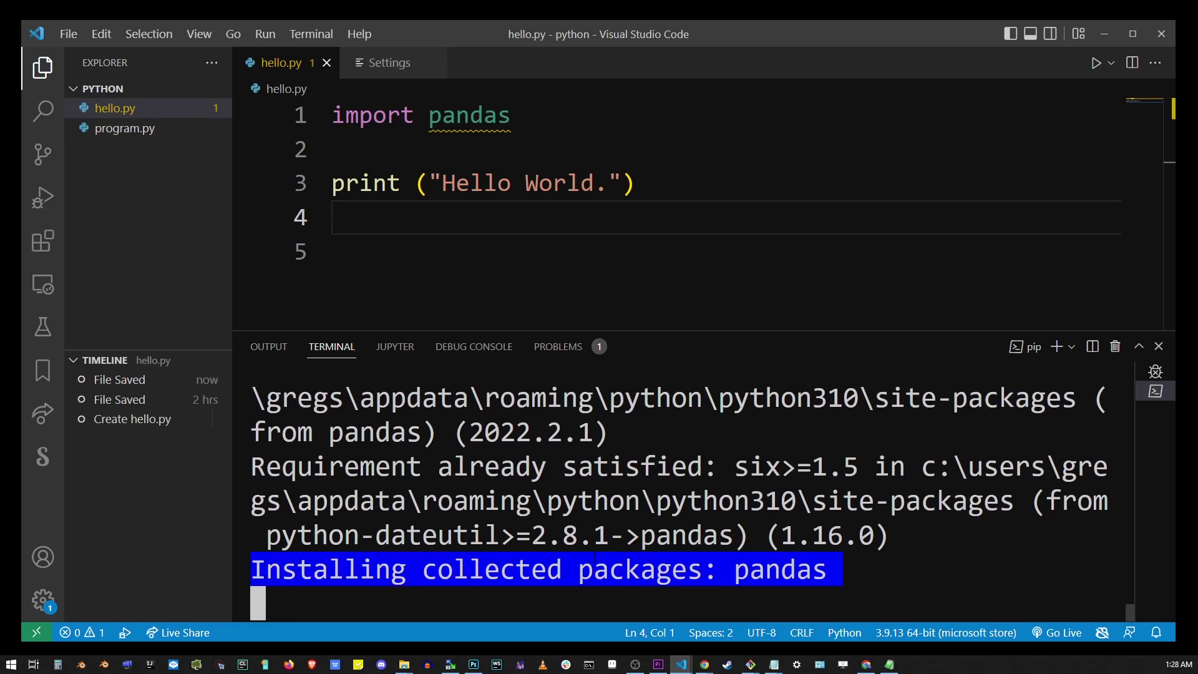
type("python")
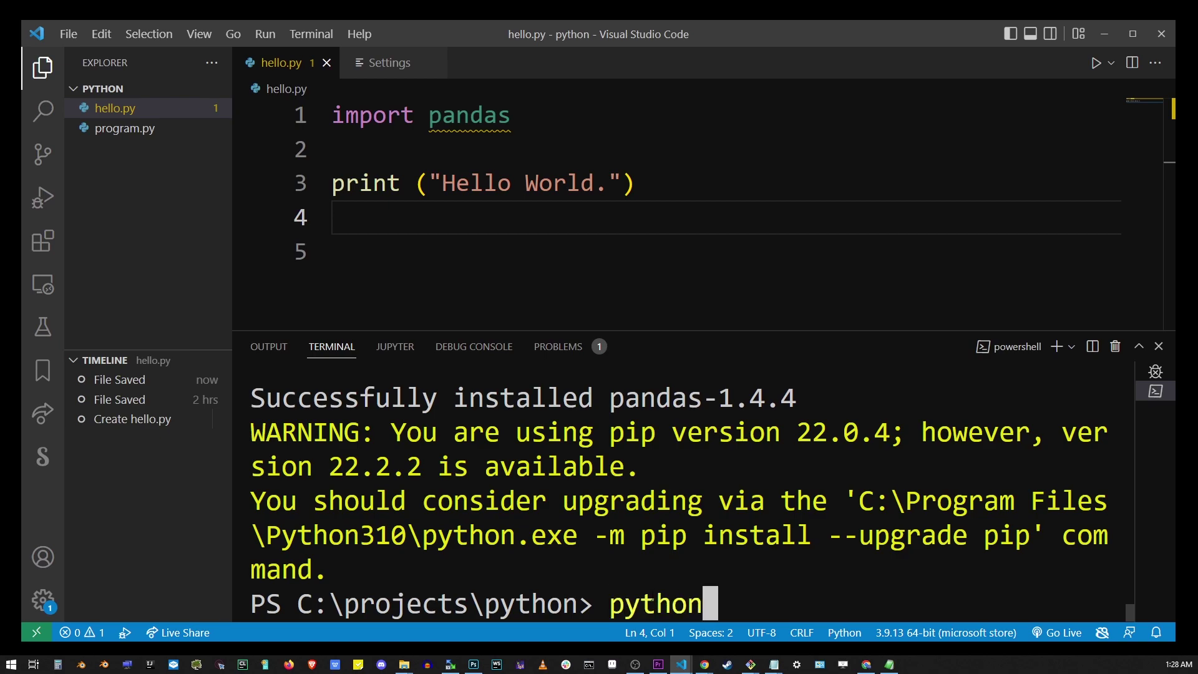
type(" hello.py")
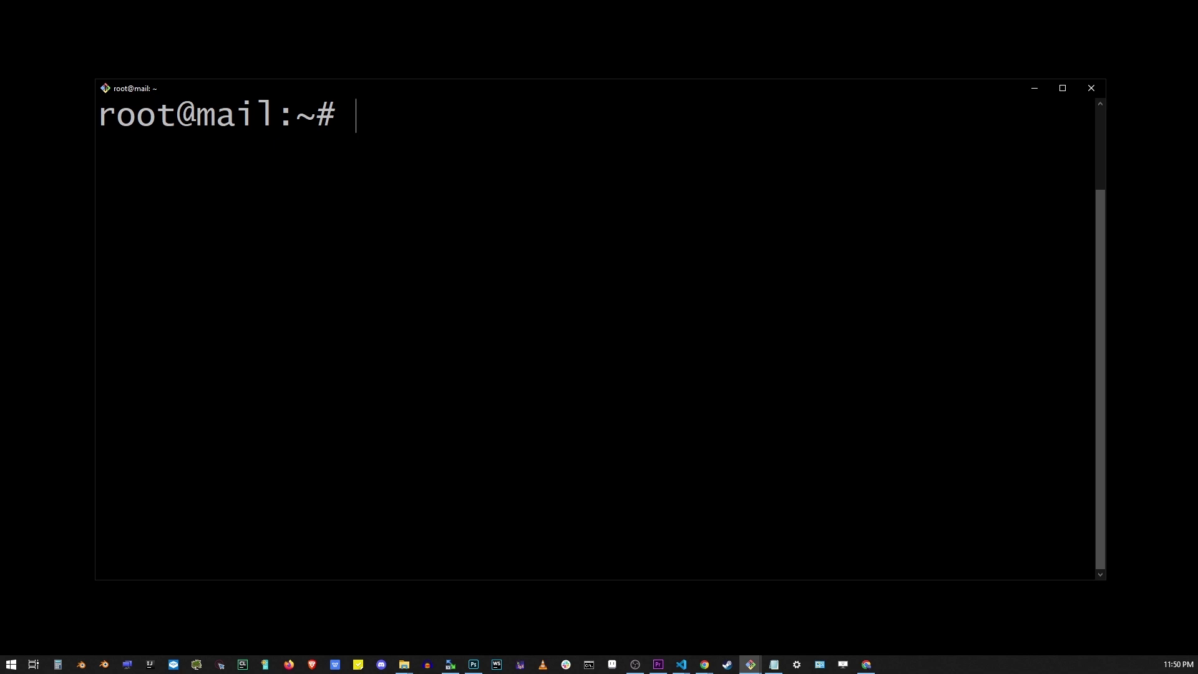
type("python ")
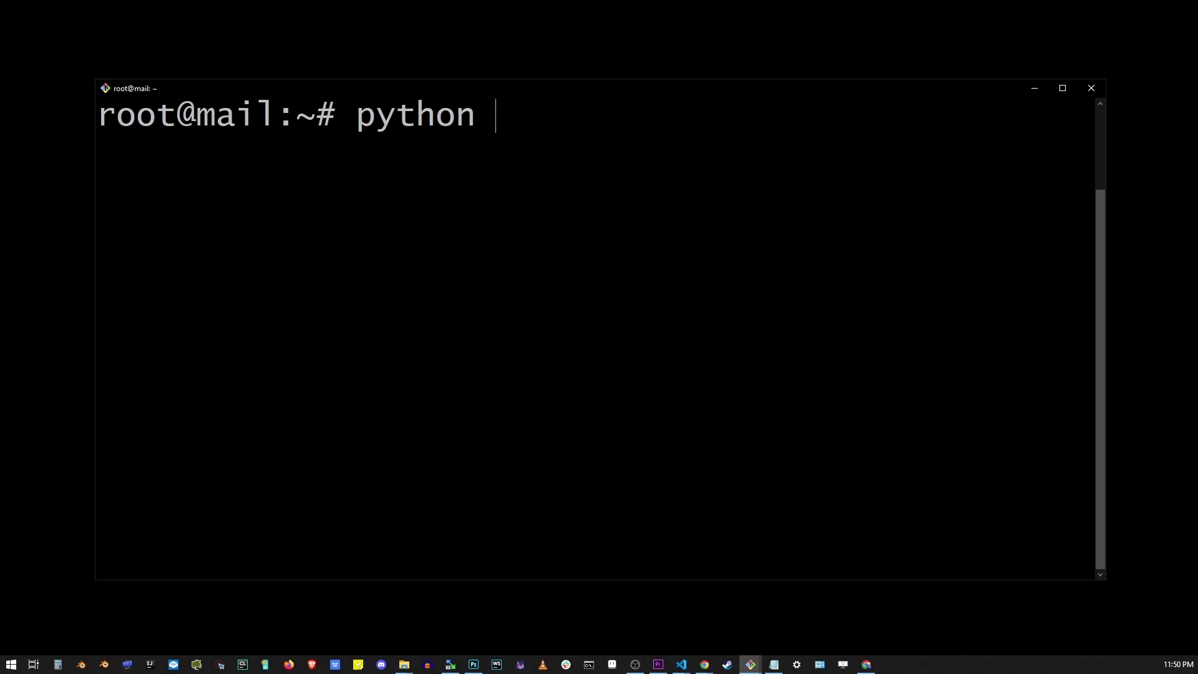
type("--version")
Run python --version (2.7.17) and python3 --version (3.6.9)
key("Return")
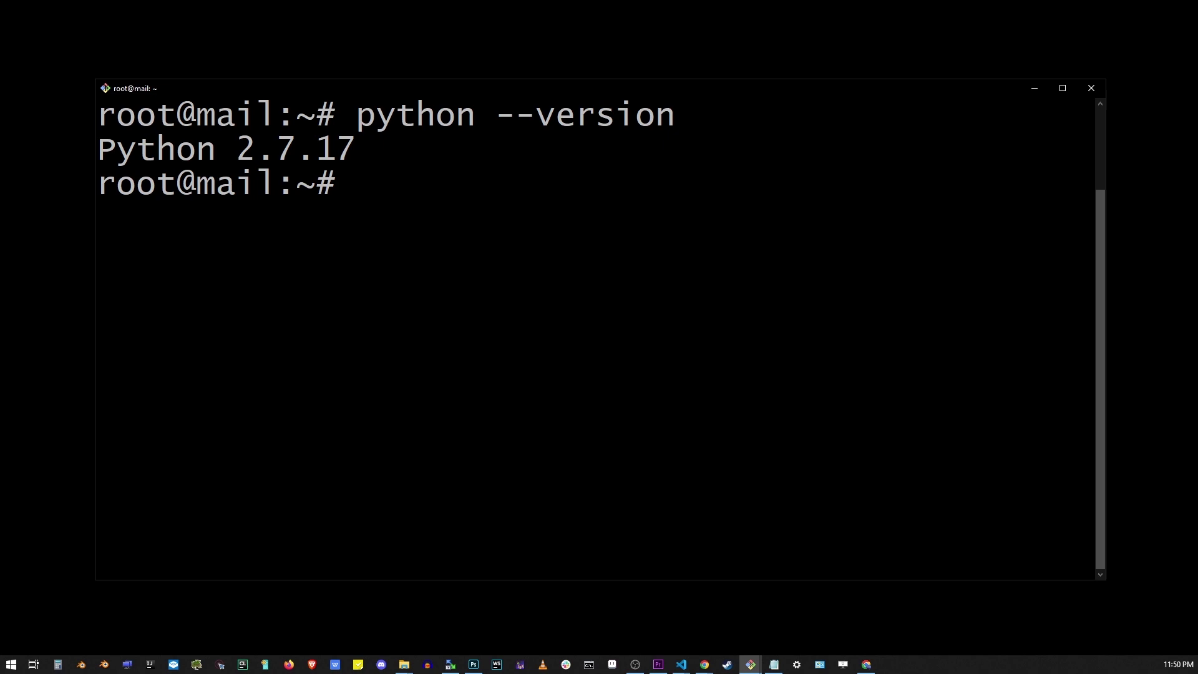
type("python")
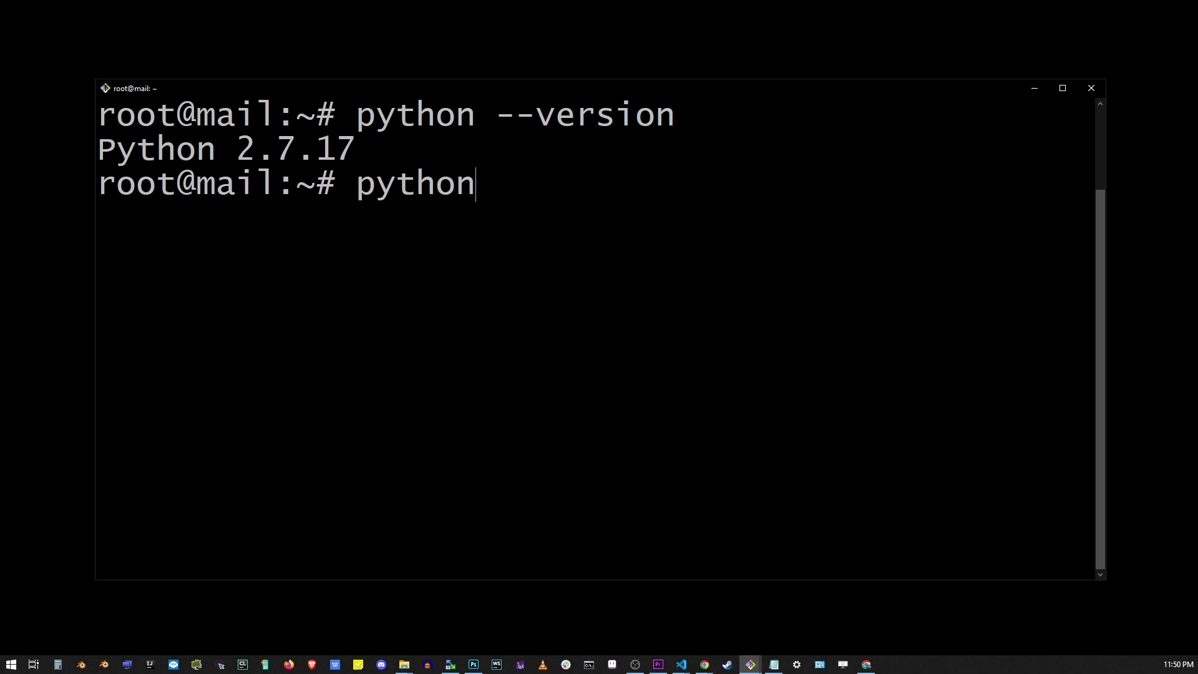
type("3 --v")
type("ersion")
key("Return")
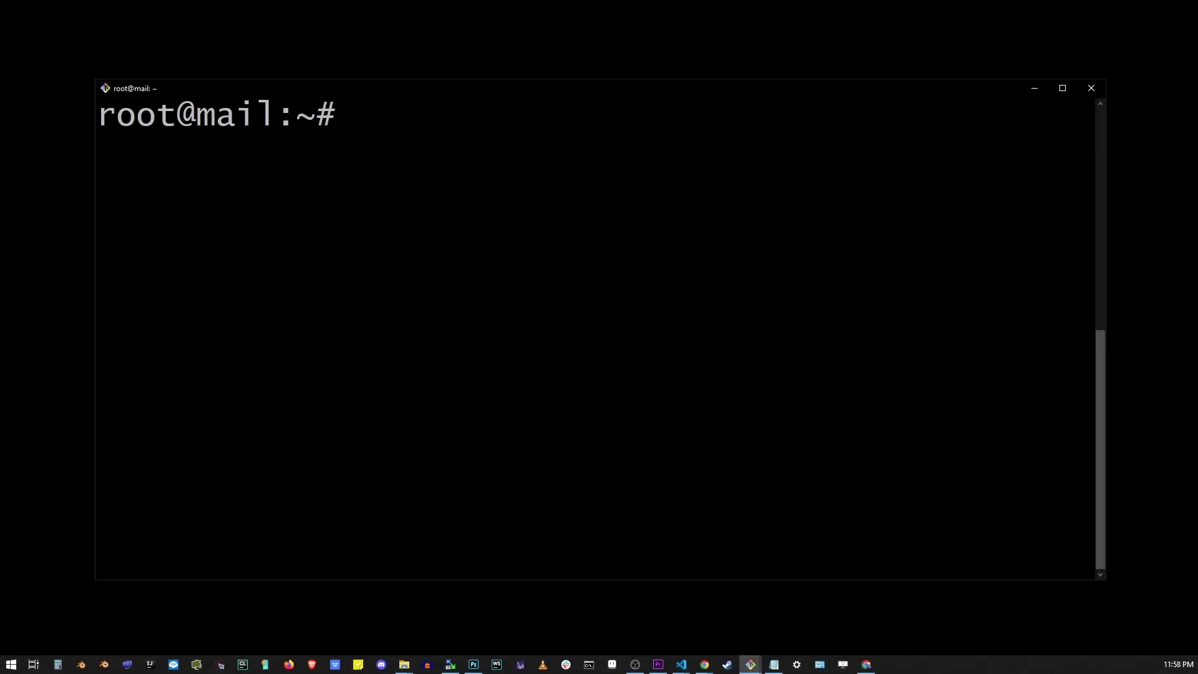
type("pip ")
type("--version")
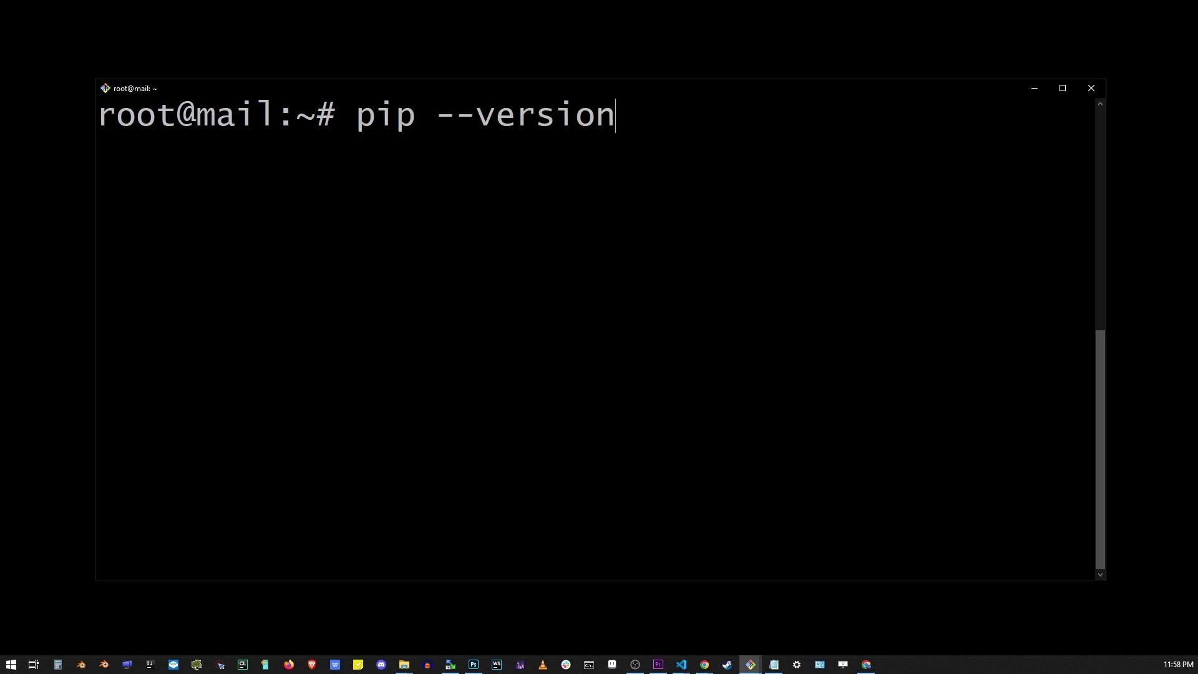
Run pip --version and highlight its Python 2.7 dist-packages path
key("Return")
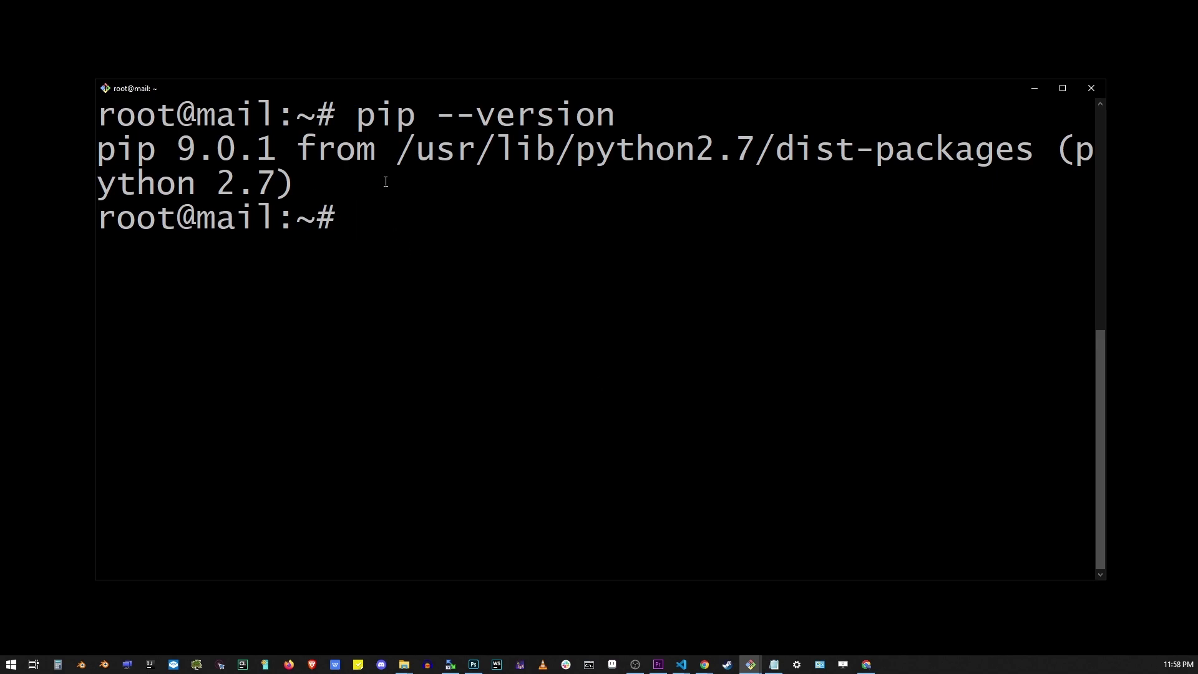
left_click_drag(395, 150, 755, 152)
left_click(755, 153)
type("pip")
type("3 --version")
Run pip3 --version and highlight its Python 3.6 dist-packages path
key("Return")
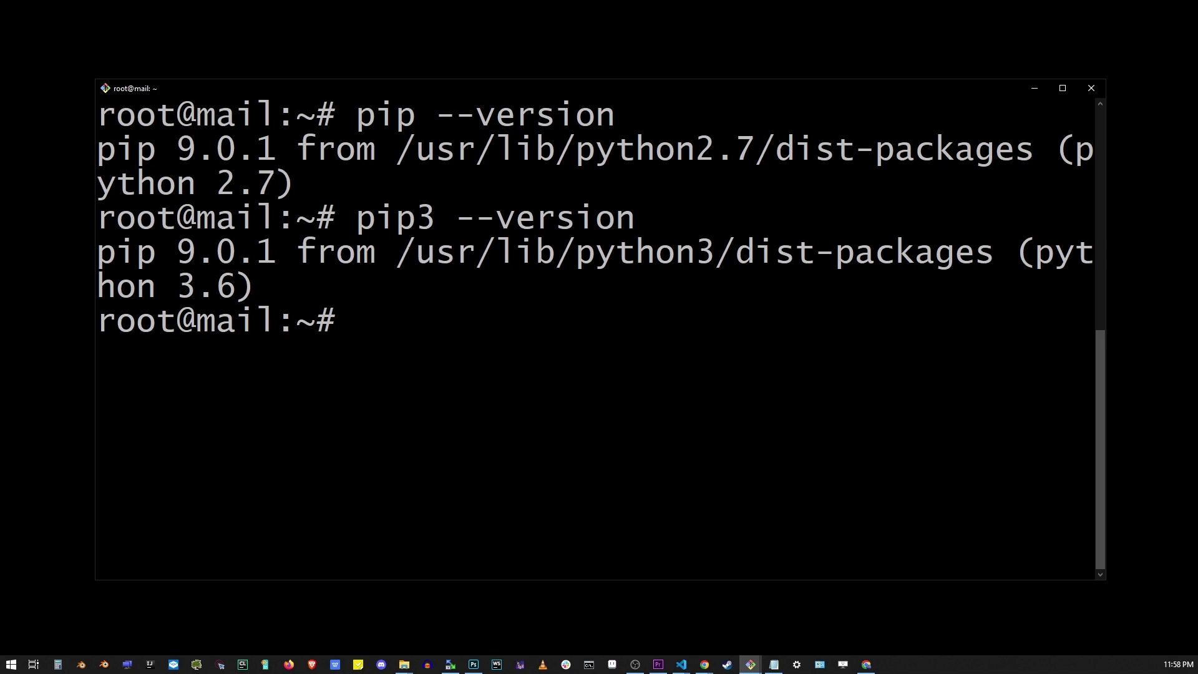
left_click_drag(397, 253, 706, 251)
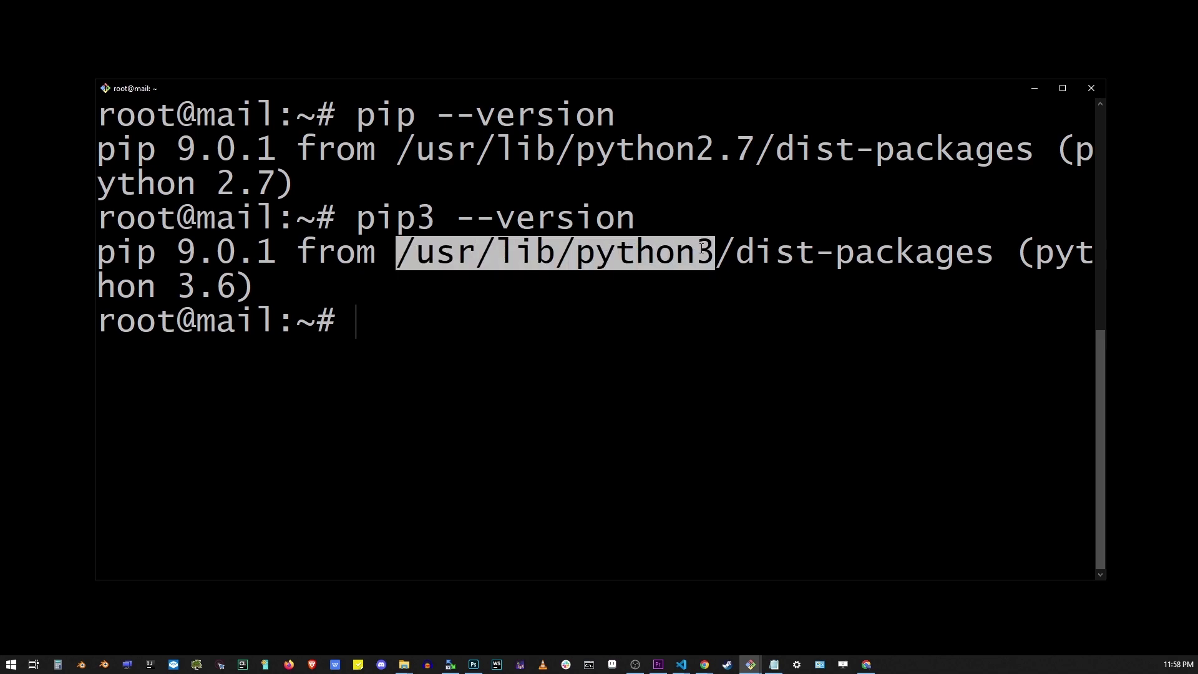
left_click(497, 364)
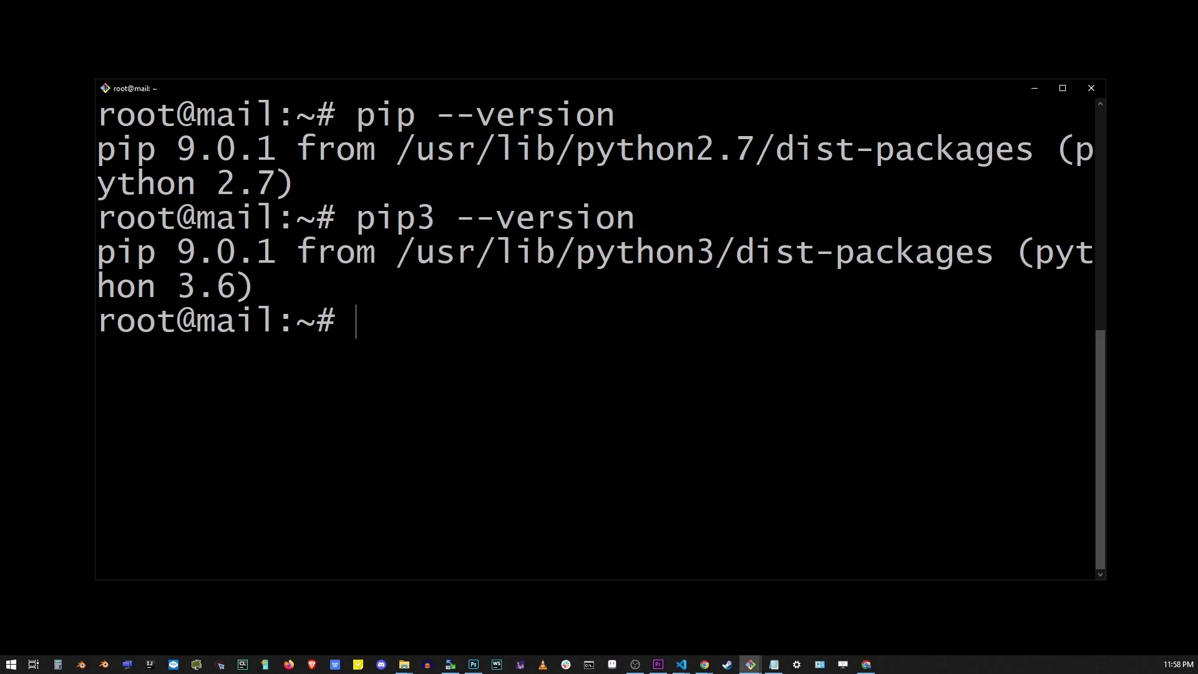
key("alt+Tab")
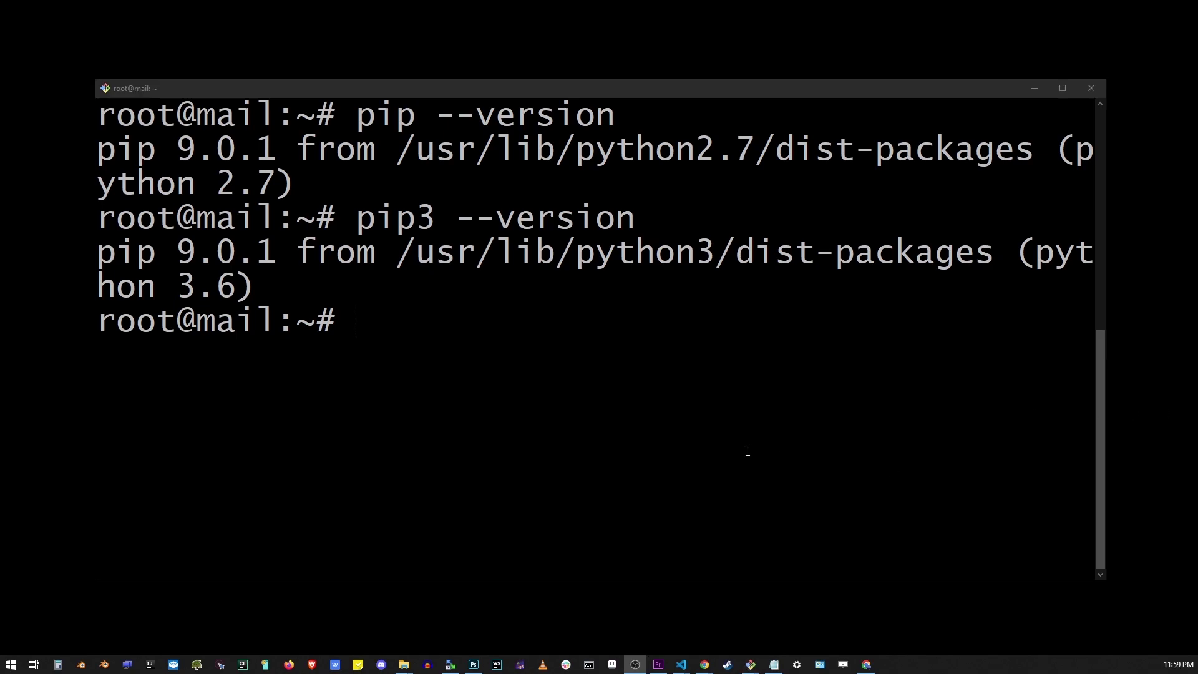
key("alt+Tab")
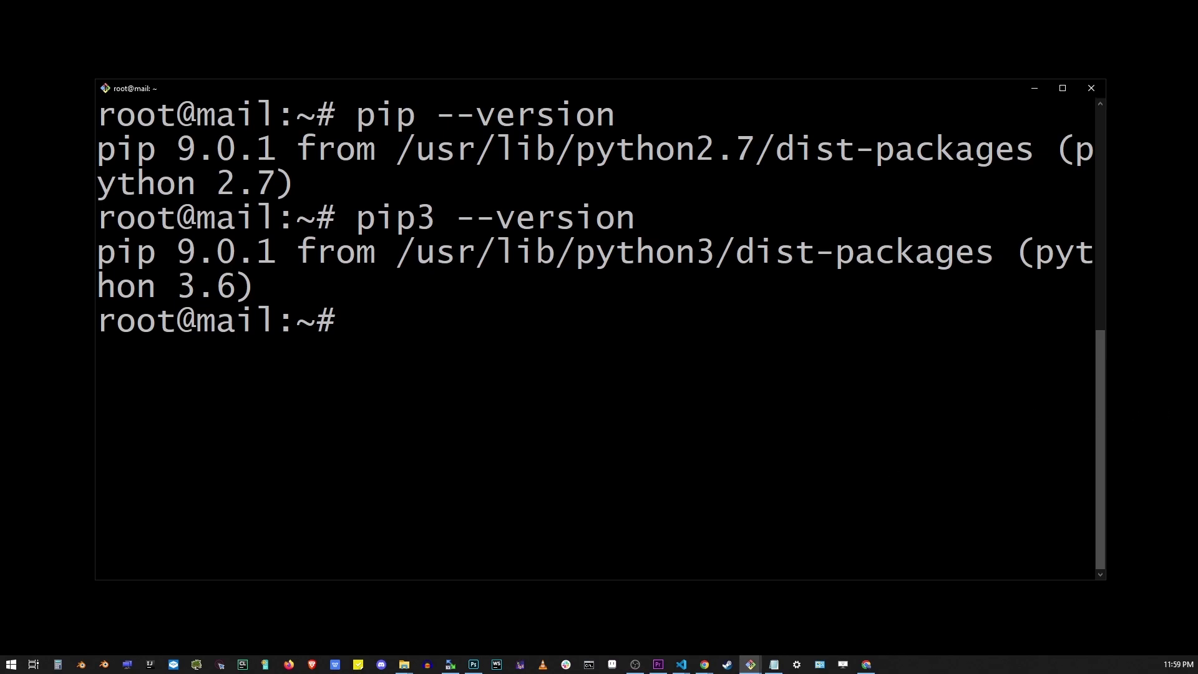
type("alia")
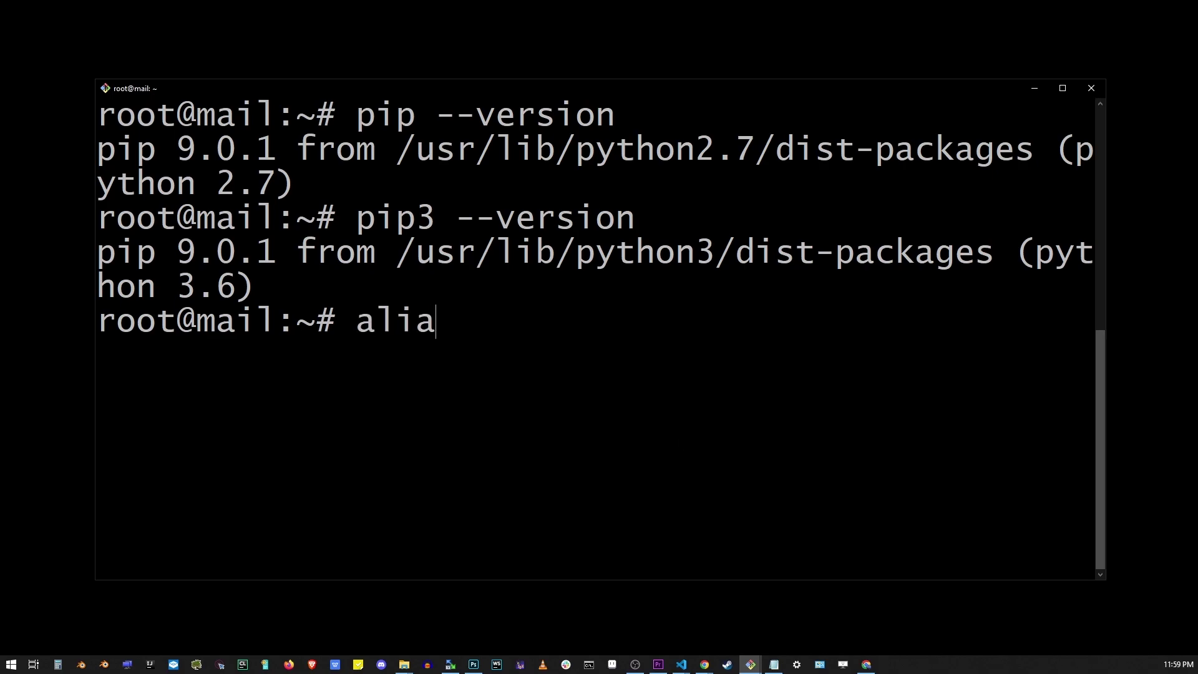
type("s")
type(" pip")
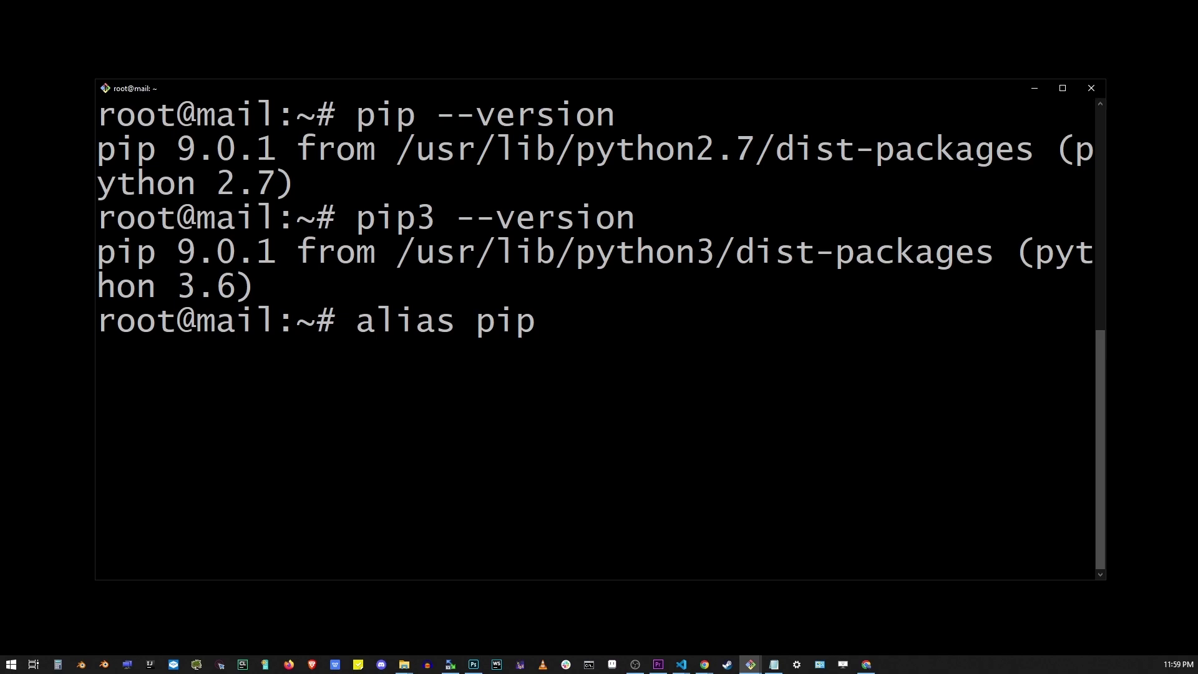
type("=pi")
type("p3")
Alias pip to pip3 and confirm pip --version now reports Python 3.6
key("Return")
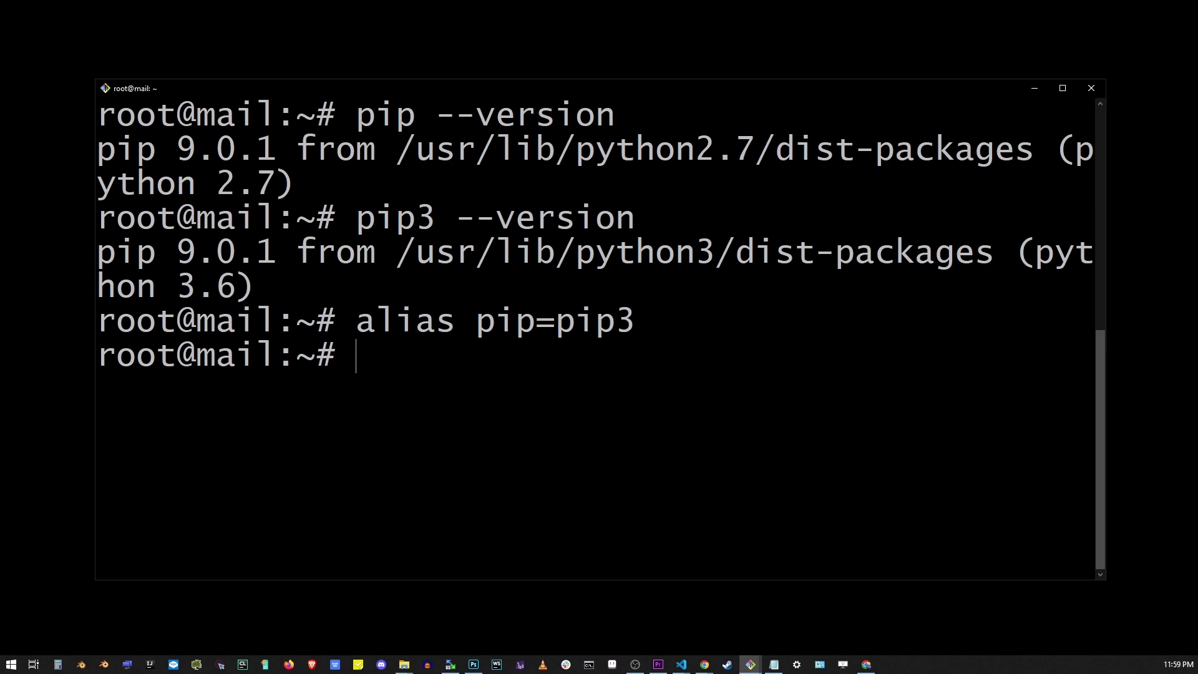
type("p")
type("ip --version")
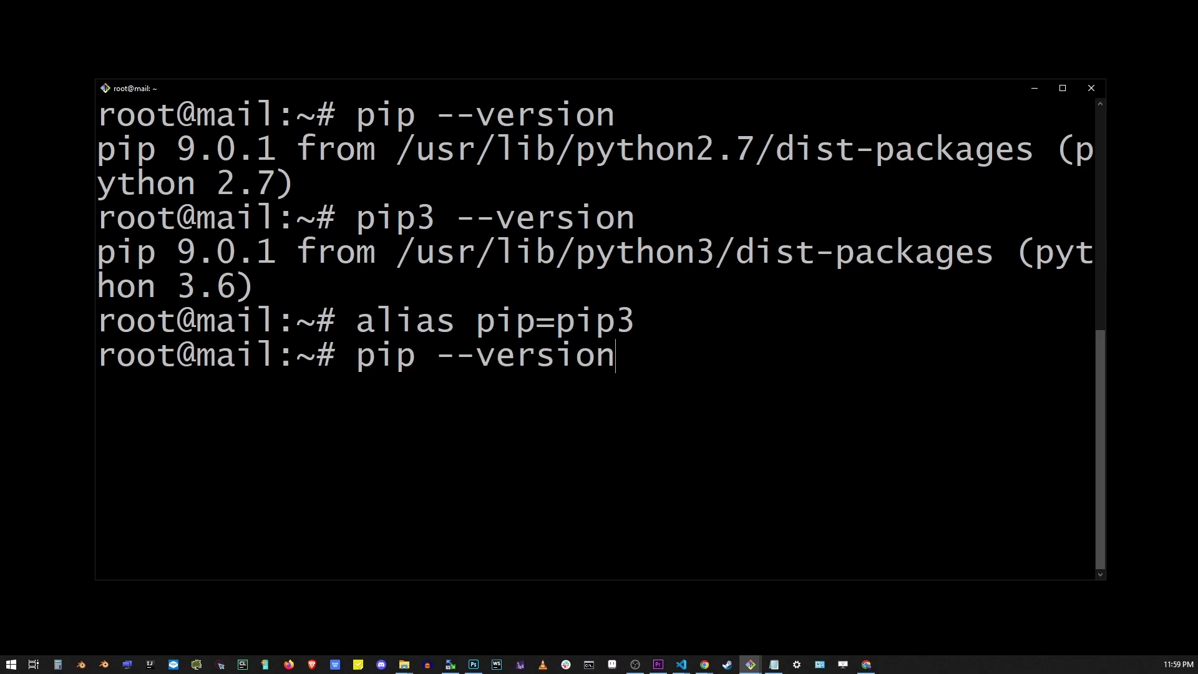
key("Return")
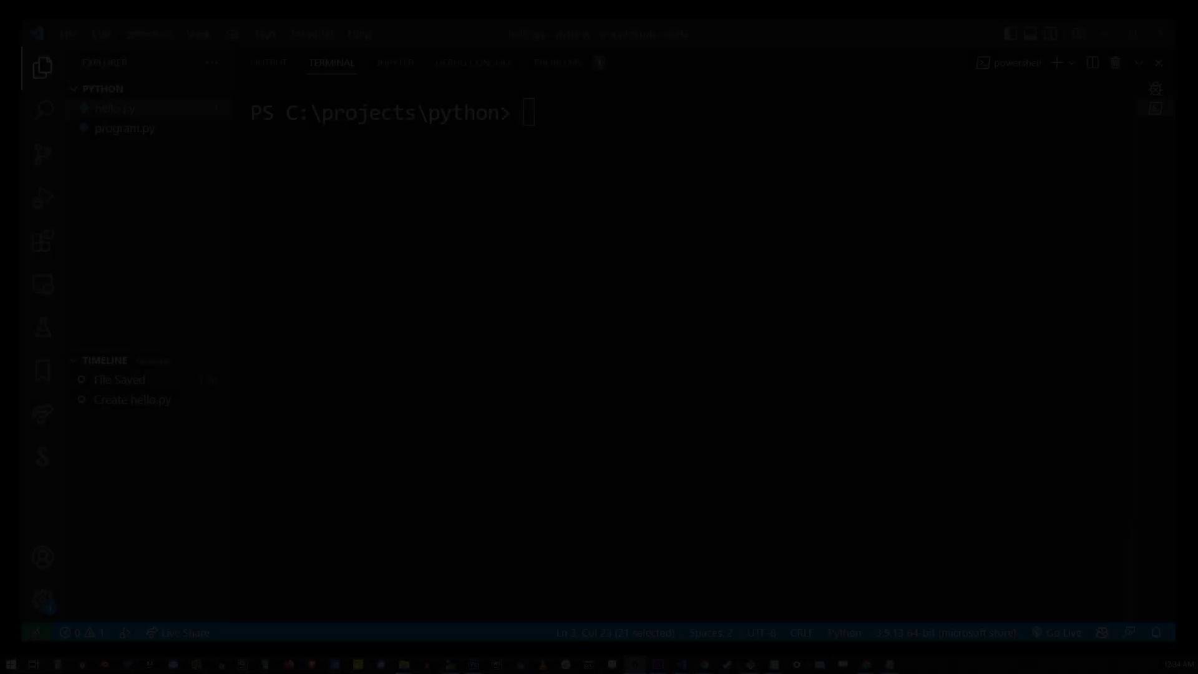
type("p")
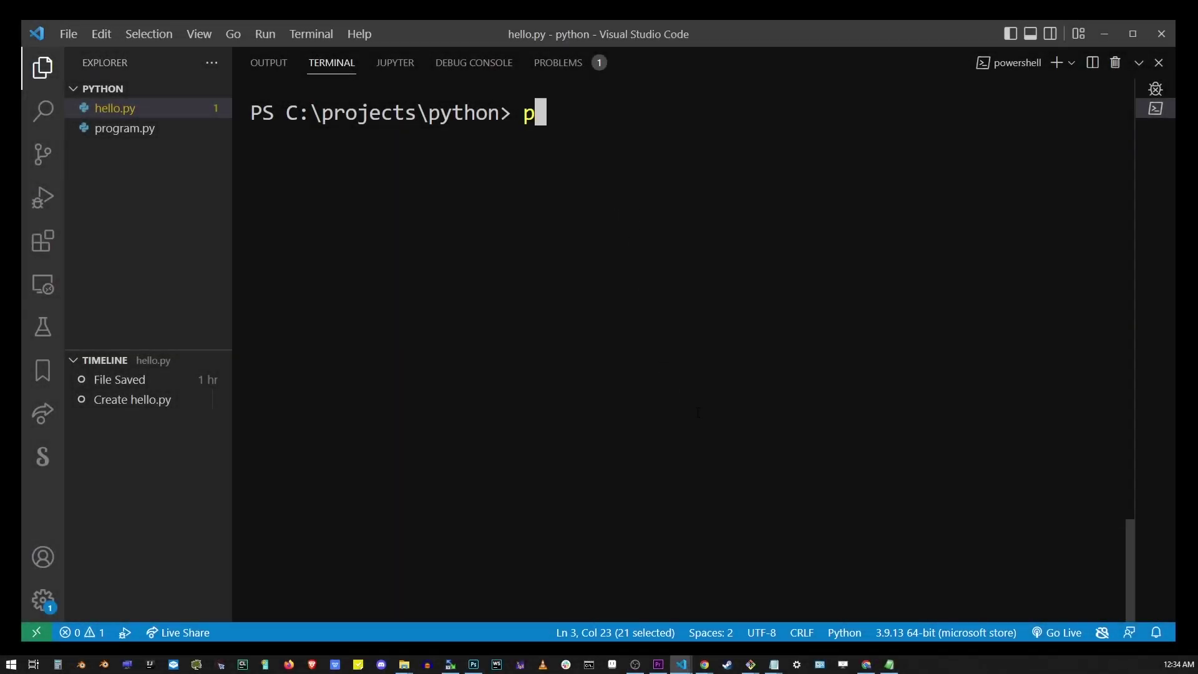
type("ip list")
Run pip list and highlight rows certifi–pip, python-dateutil–urllib3, and requests
key("Return")
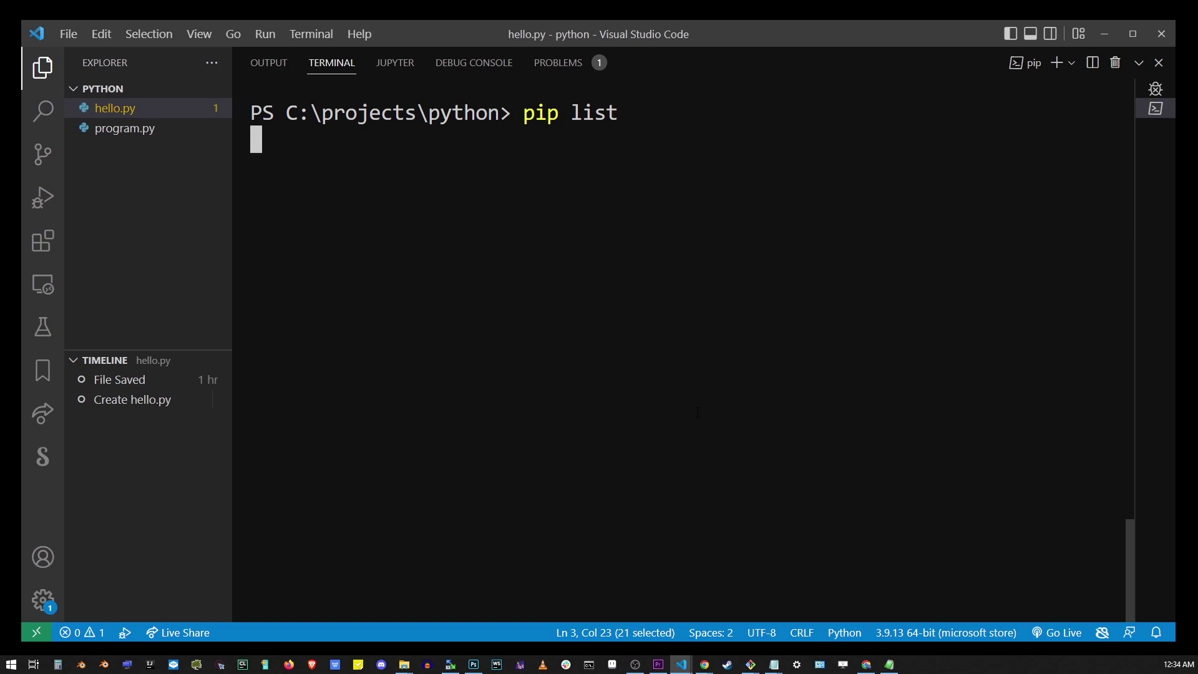
scroll(390, 312, "up", 2)
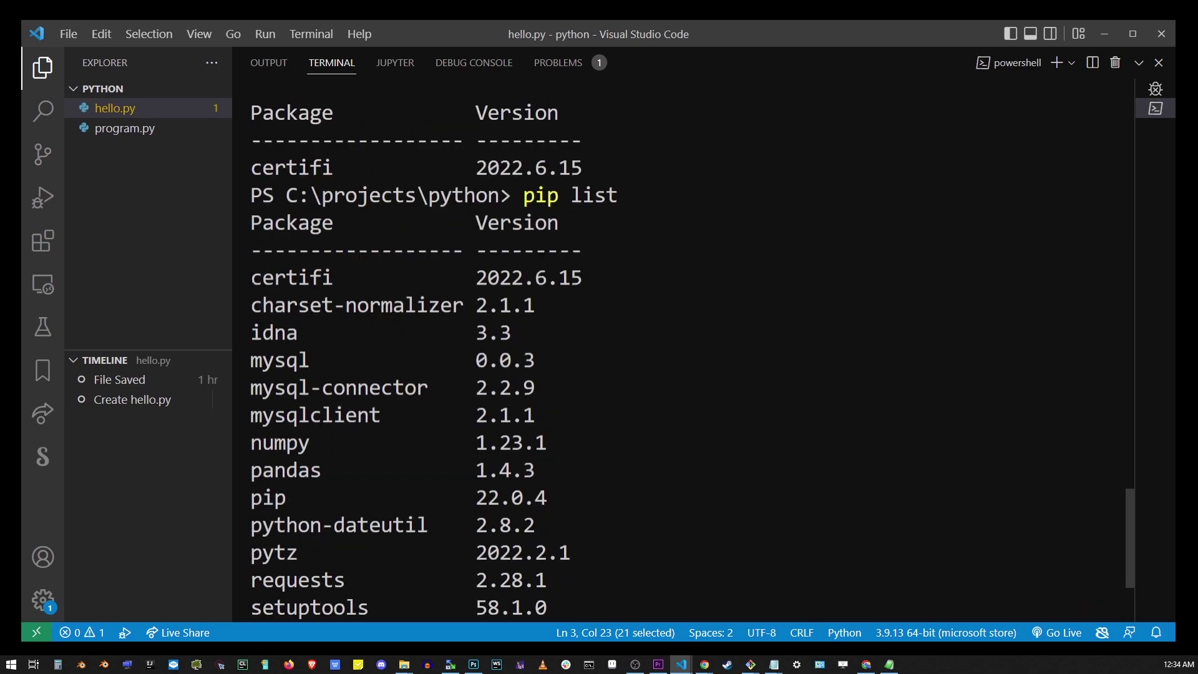
left_click_drag(251, 278, 583, 498)
scroll(582, 499, "down", 2)
left_click(265, 317)
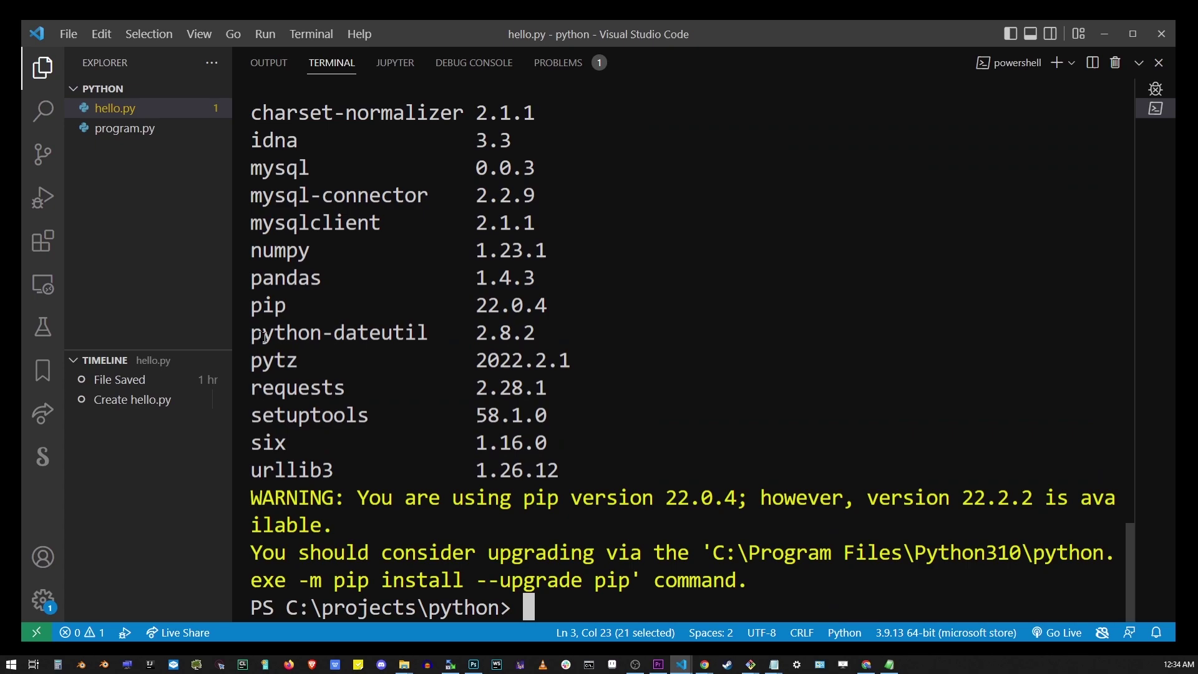
left_click_drag(259, 334, 600, 473)
left_click(605, 473)
double_click(297, 389)
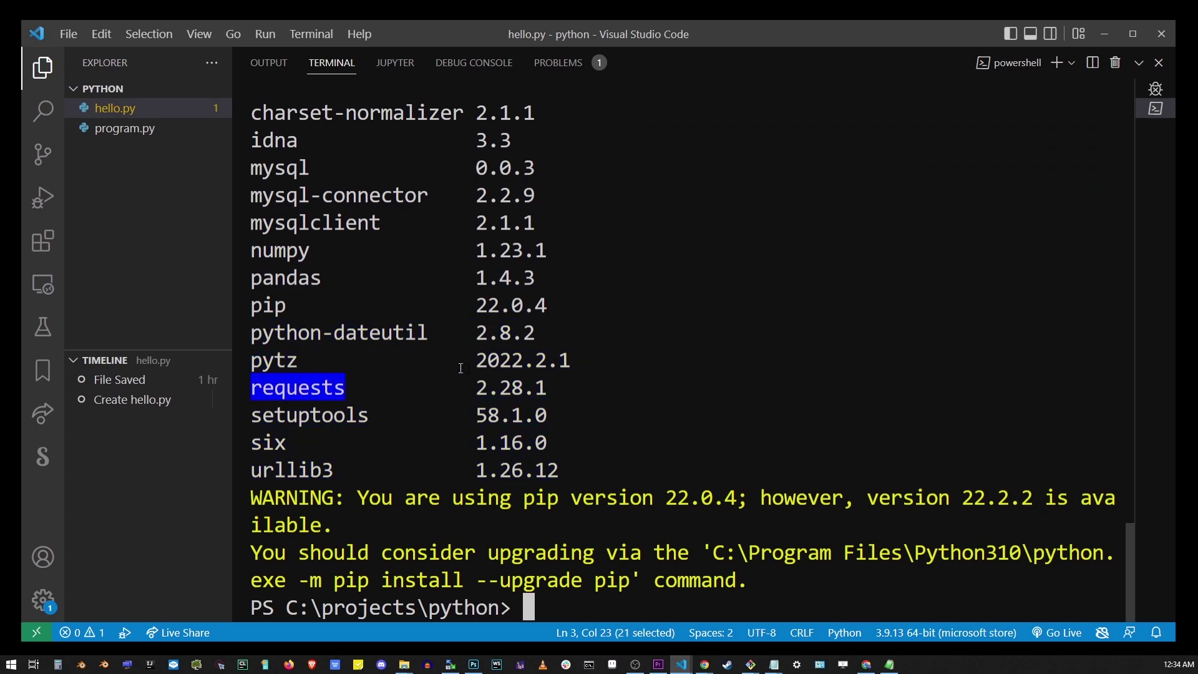
left_click(600, 374)
type("c")
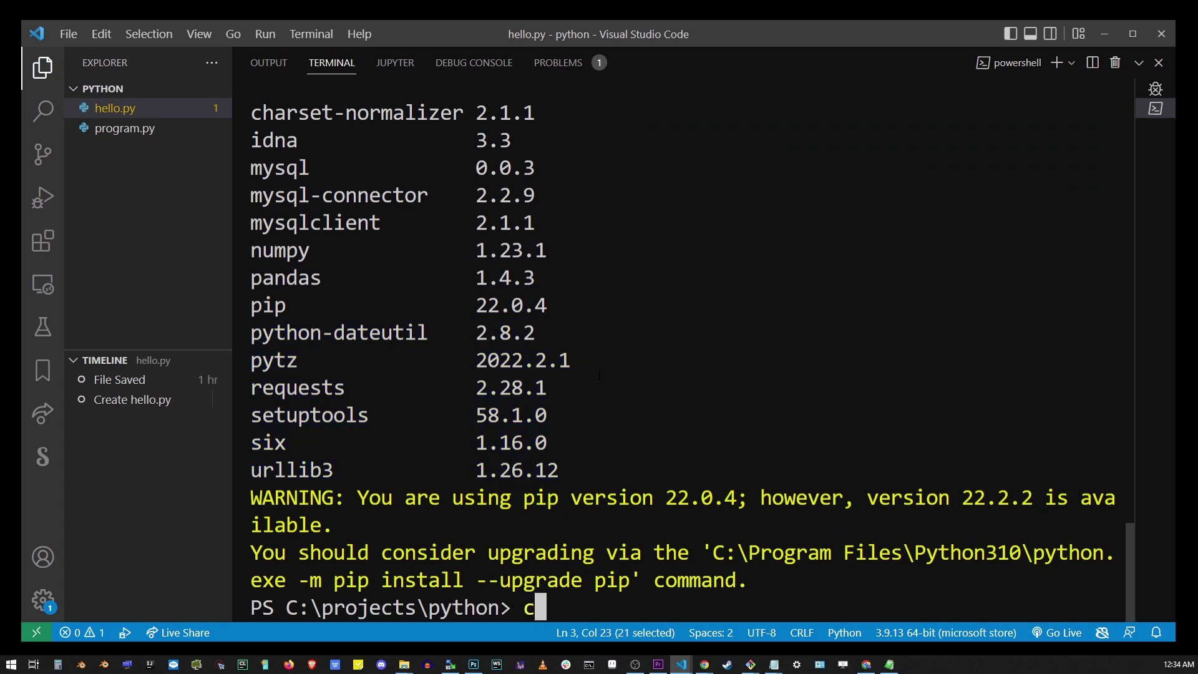
type("ls")
Clear the screen with cls, run pip2 list, and highlight its four packages
key("Return")
type("p")
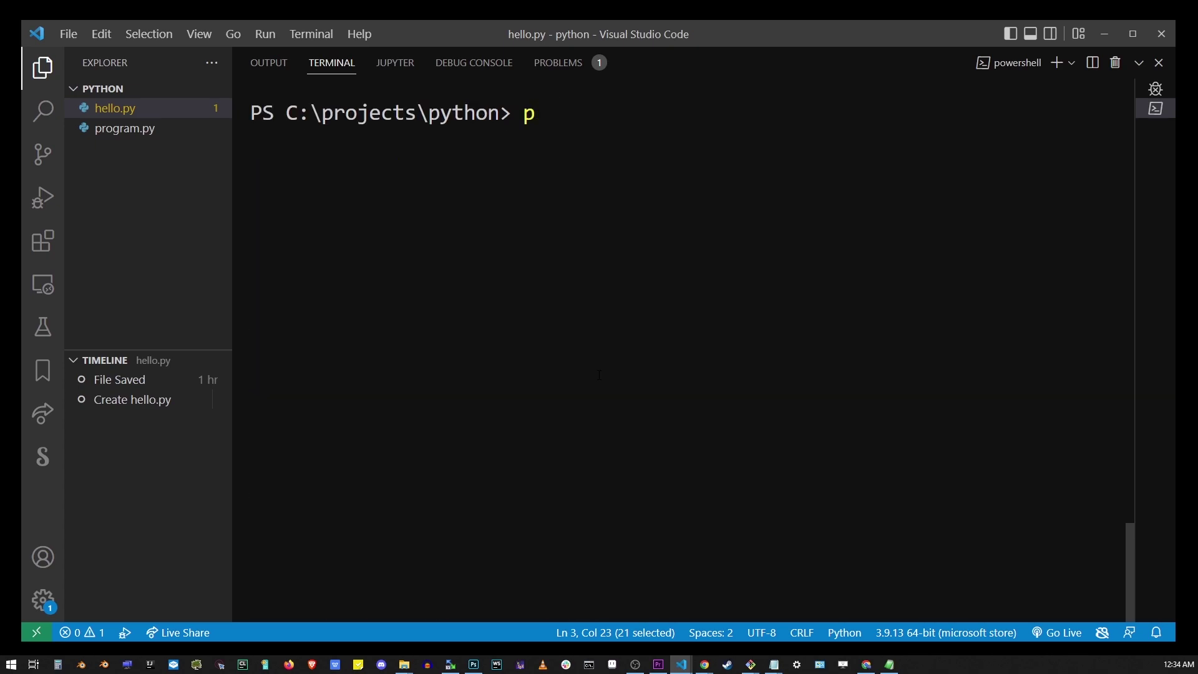
type("ip2 list")
key("Return")
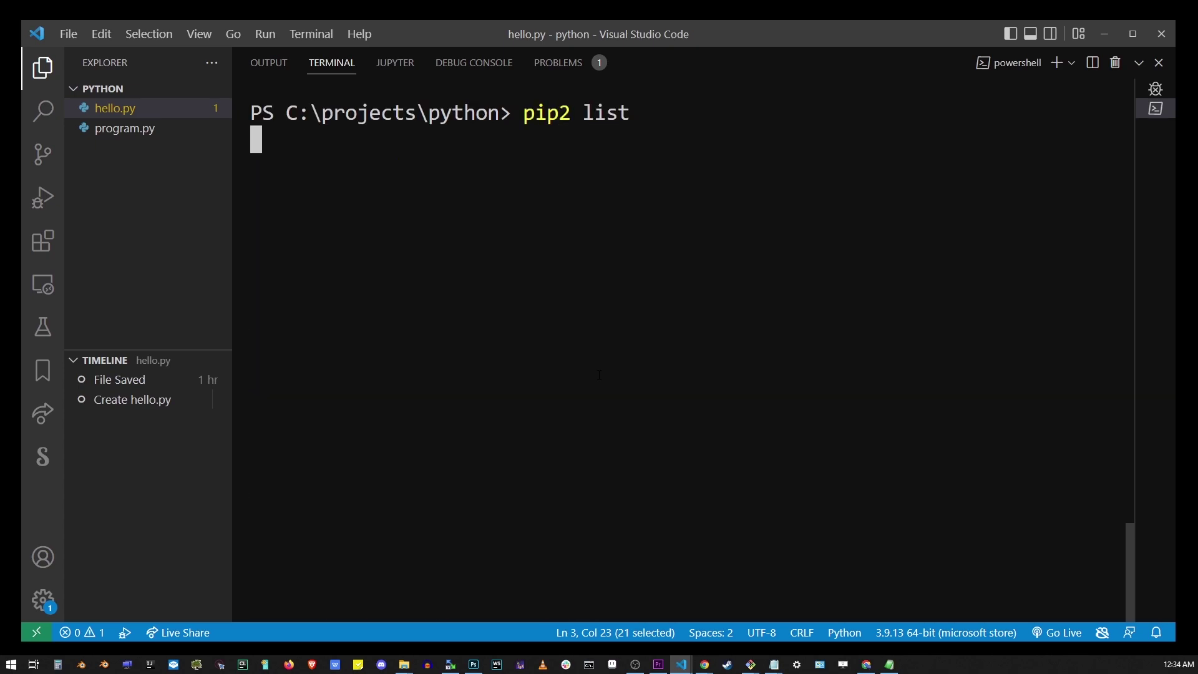
left_click_drag(251, 195, 464, 278)
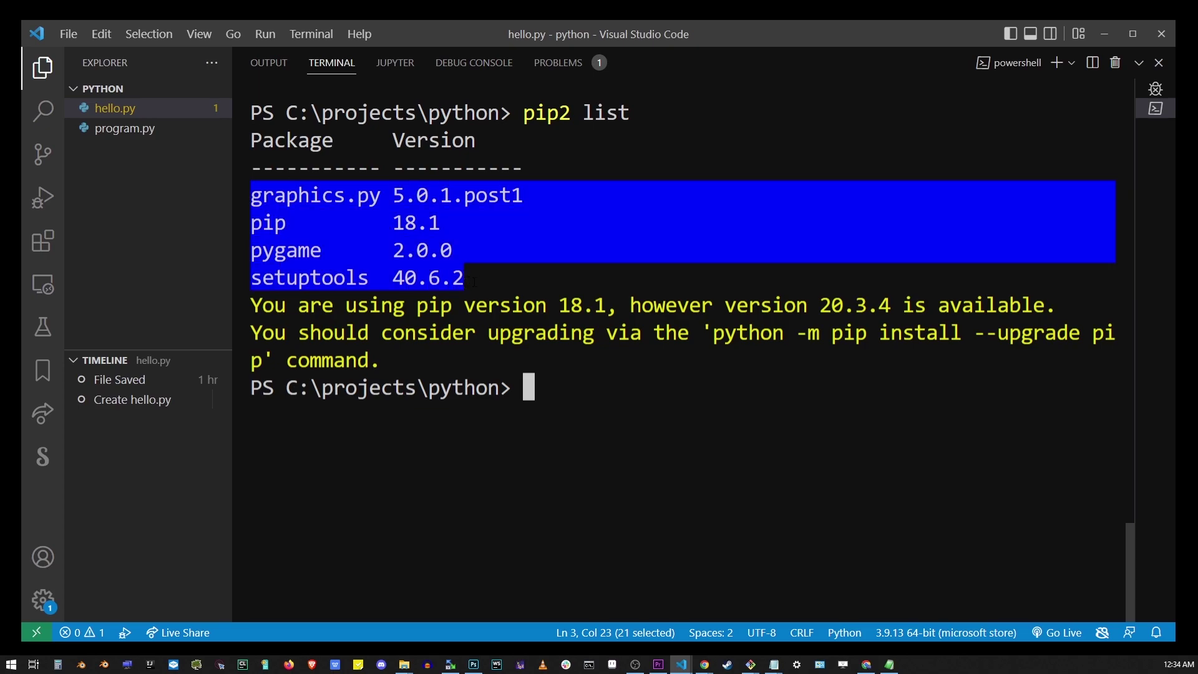
left_click(579, 394)
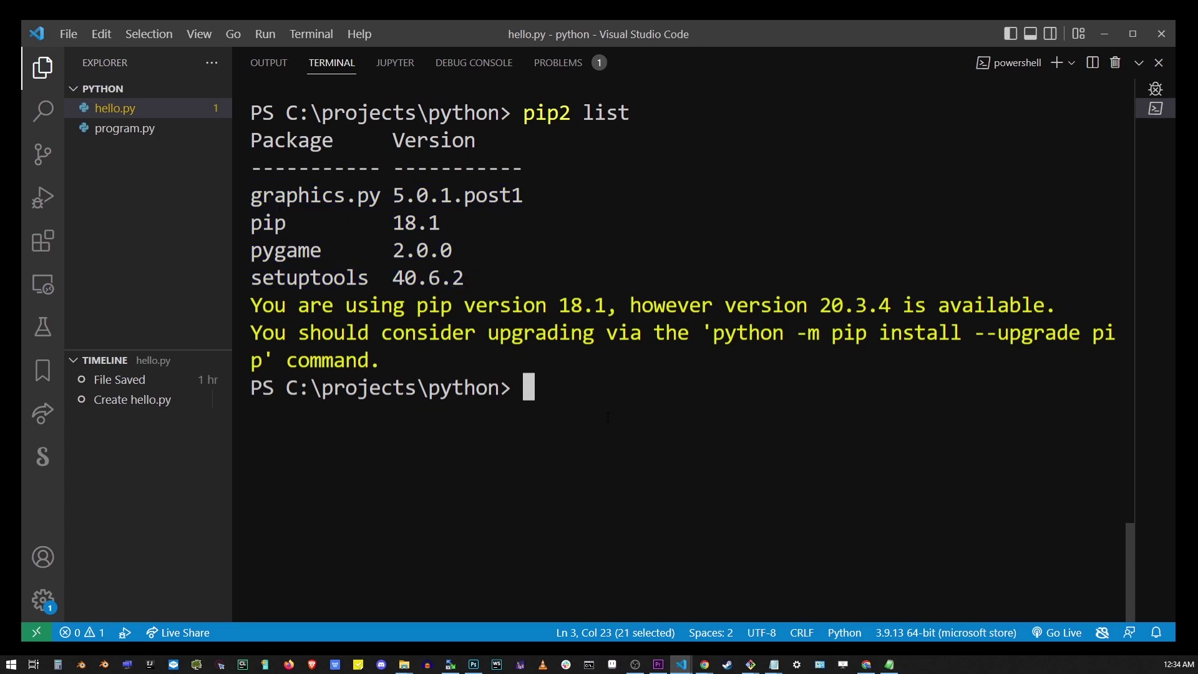
type("clear")
Clear the terminal, run pip3 list, and pick out requests 2.28.1
key("Return")
type("pip3 l")
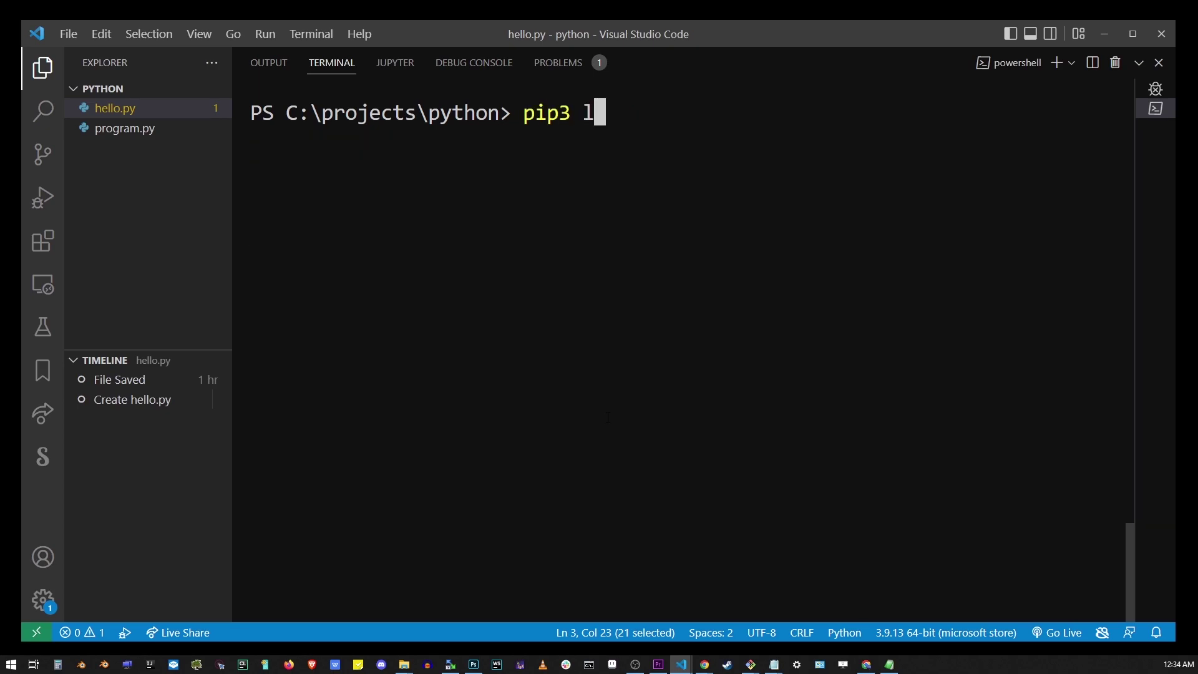
type("ist")
key("Return")
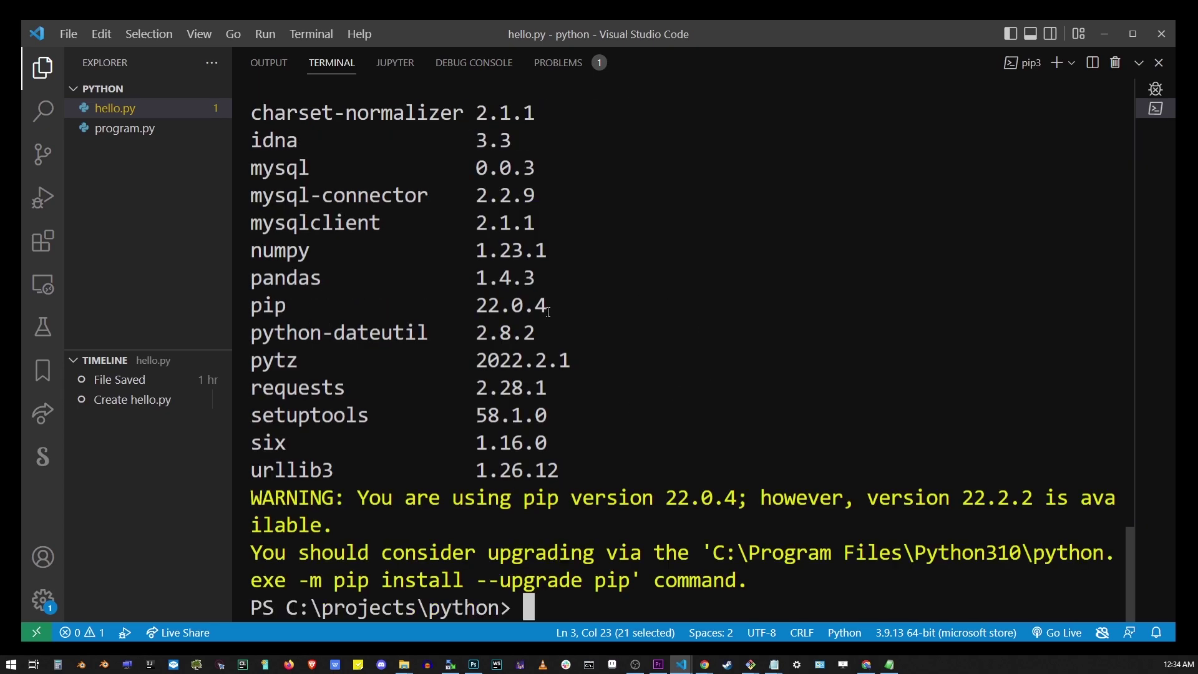
scroll(684, 361, "up", 4)
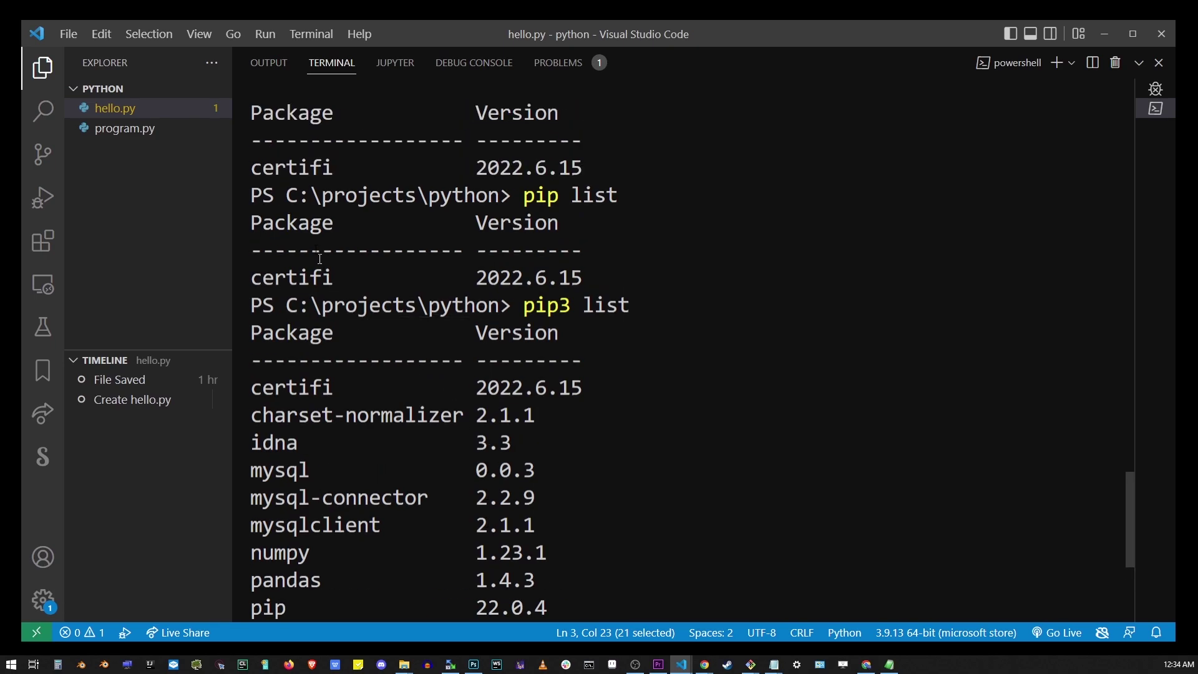
left_click_drag(309, 246, 572, 498)
key("ctrl+c")
left_click_drag(321, 245, 575, 522)
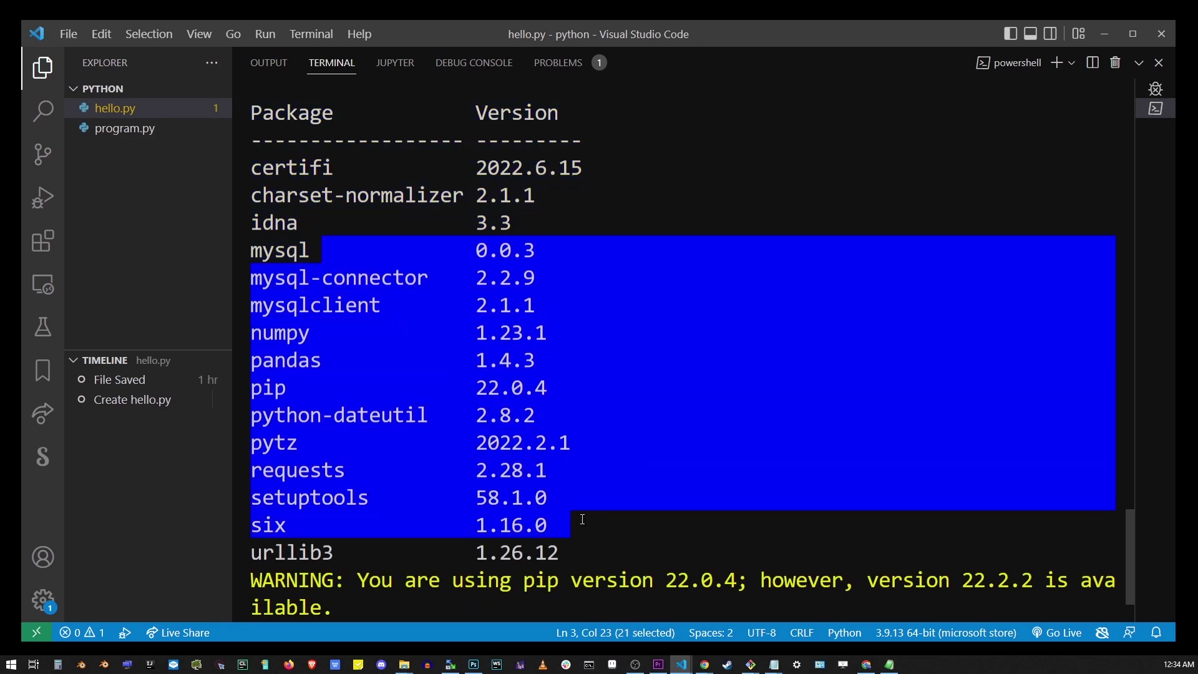
key("ctrl+c")
double_click(298, 470)
scroll(427, 436, "down", 1)
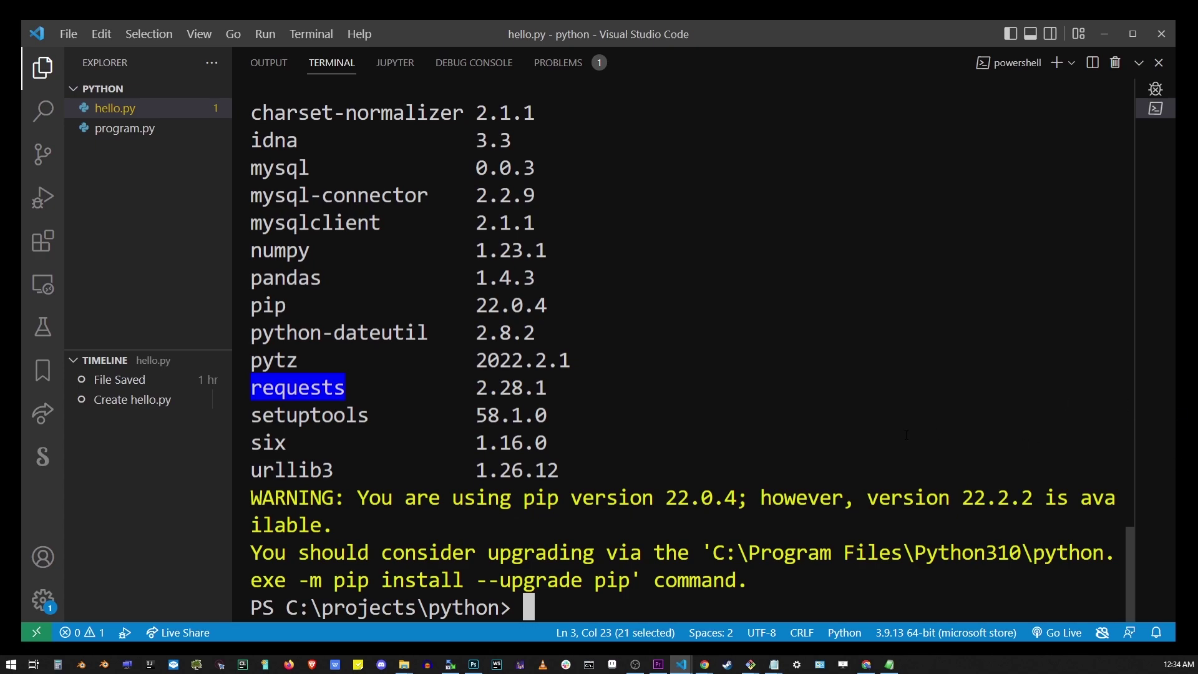
Remove the requests highlight and run clear to leave an empty prompt
key("ctrl+c")
type("clear")
key("Return")
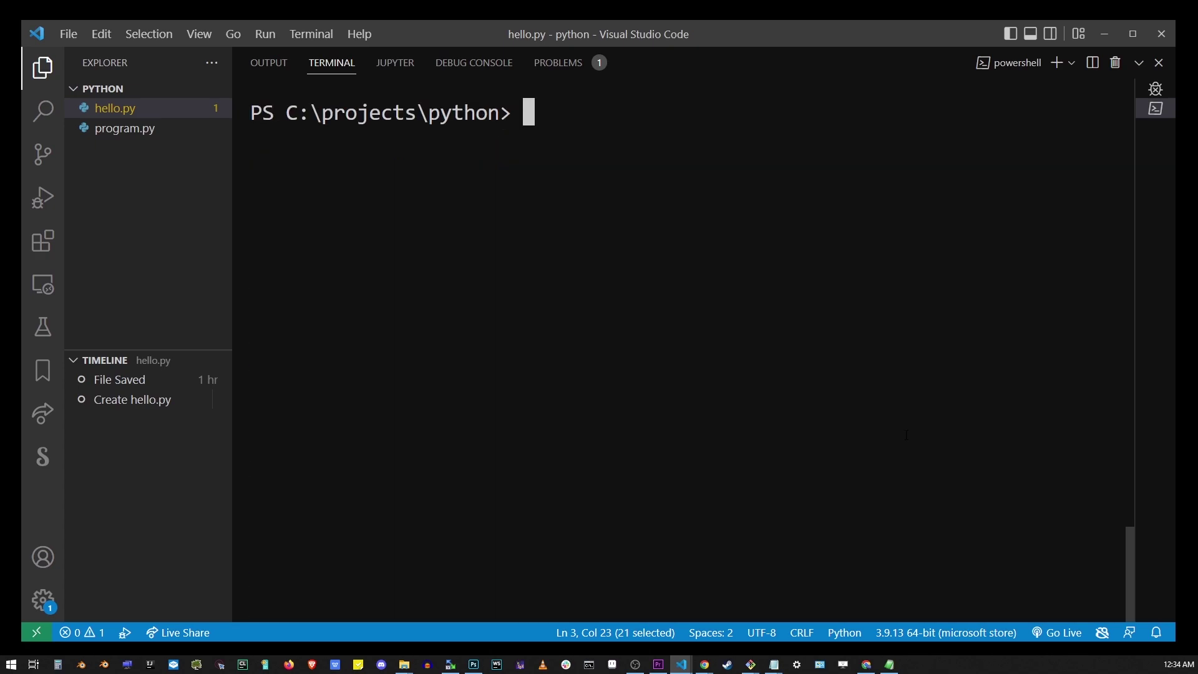